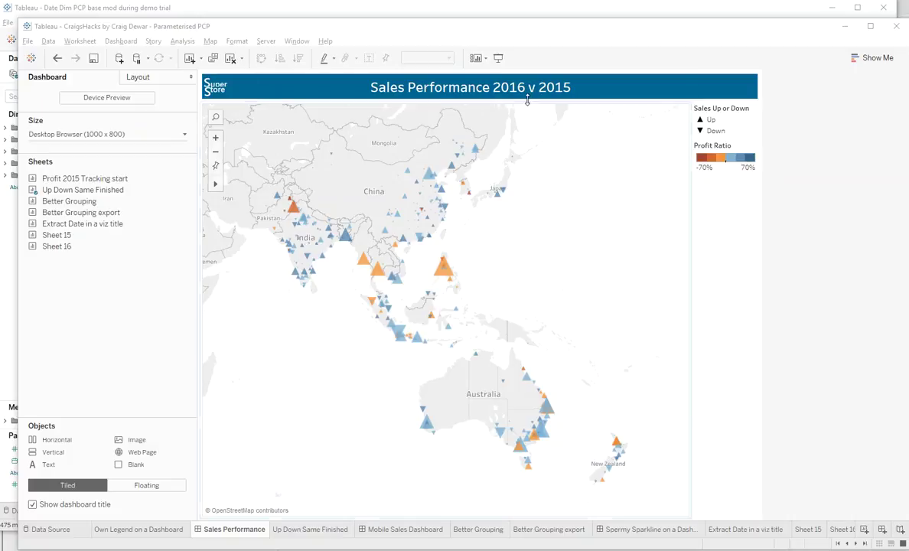
# Bring the background 'Date Dim PCP base mod' Tableau workbook window to the front
pyautogui.click(549, 8)
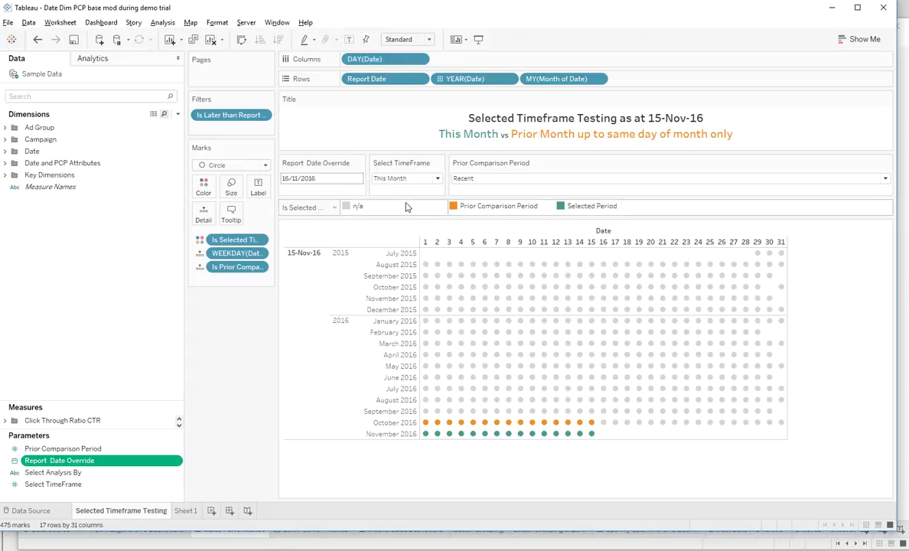
pyautogui.click(323, 177)
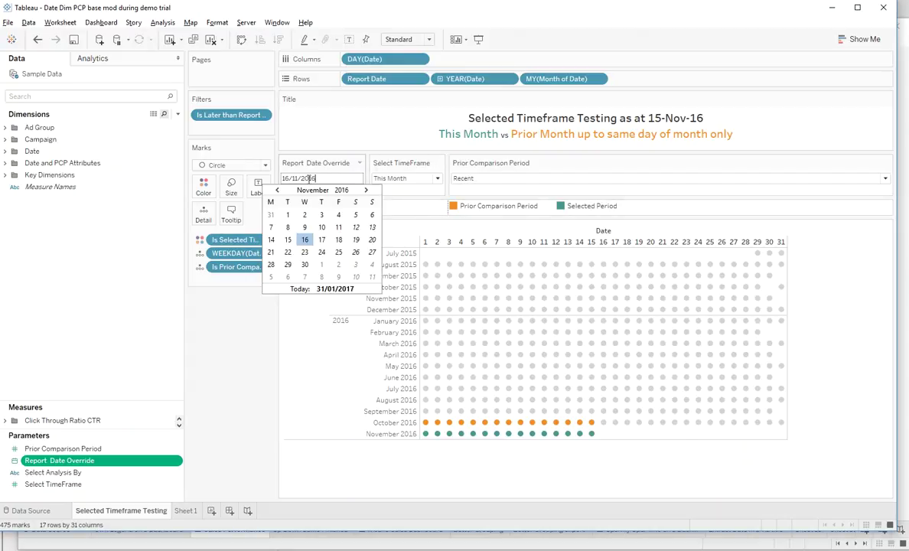
pyautogui.click(318, 164)
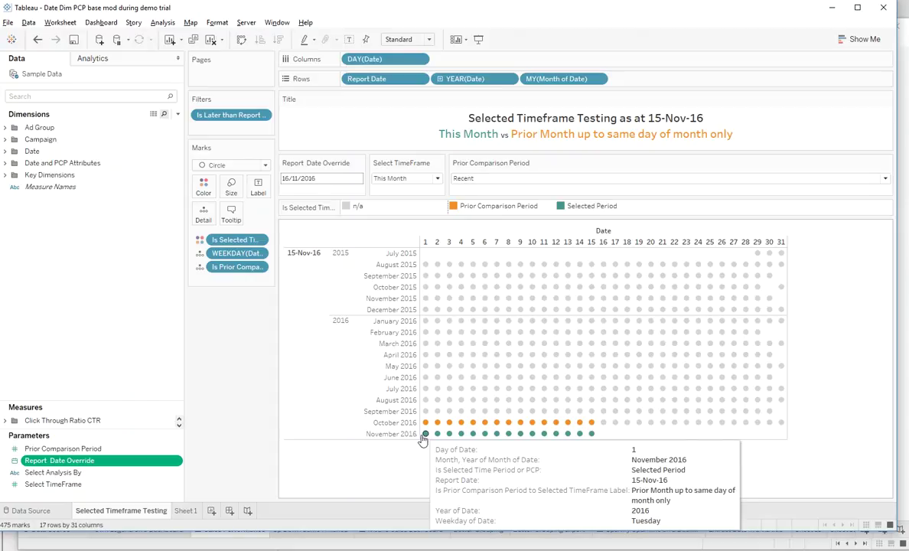
pyautogui.moveTo(559, 436)
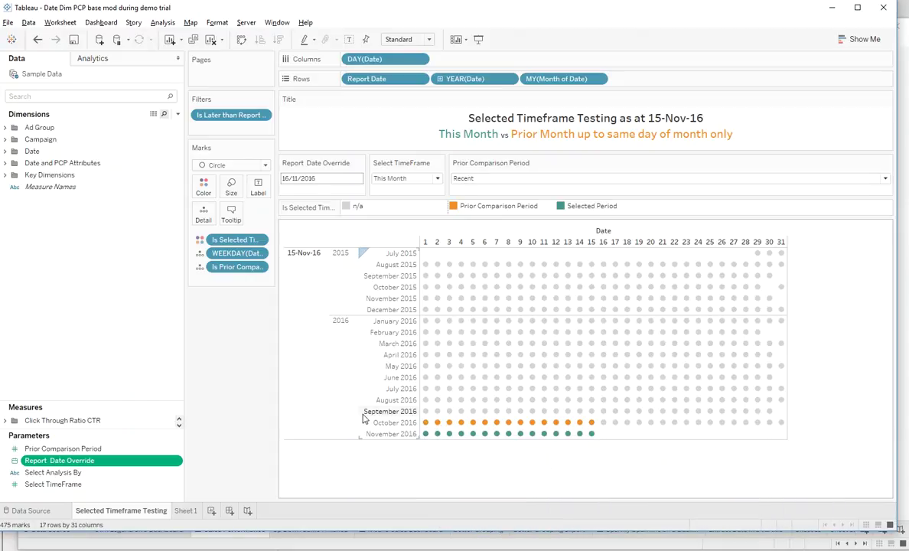
# Try Last Year as the Prior Comparison Period, then set it back to Recent
pyautogui.click(491, 179)
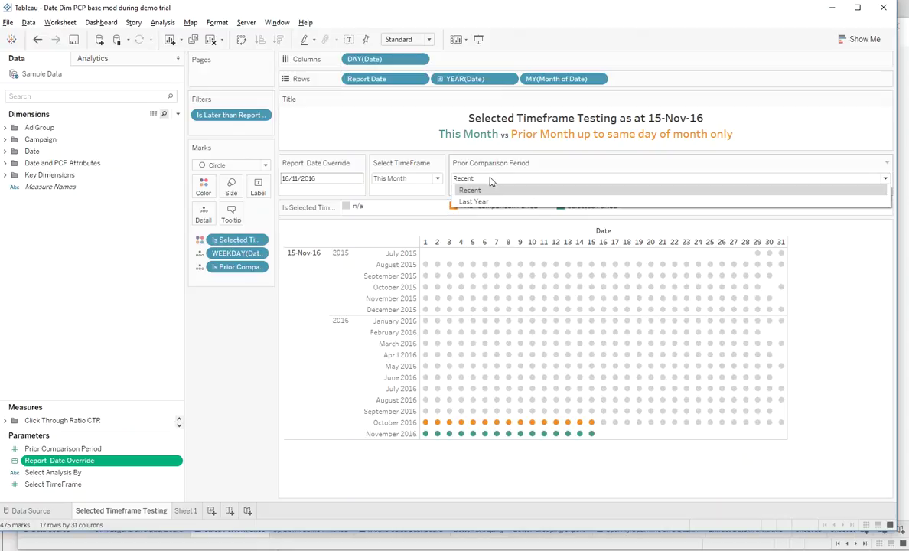
pyautogui.click(490, 202)
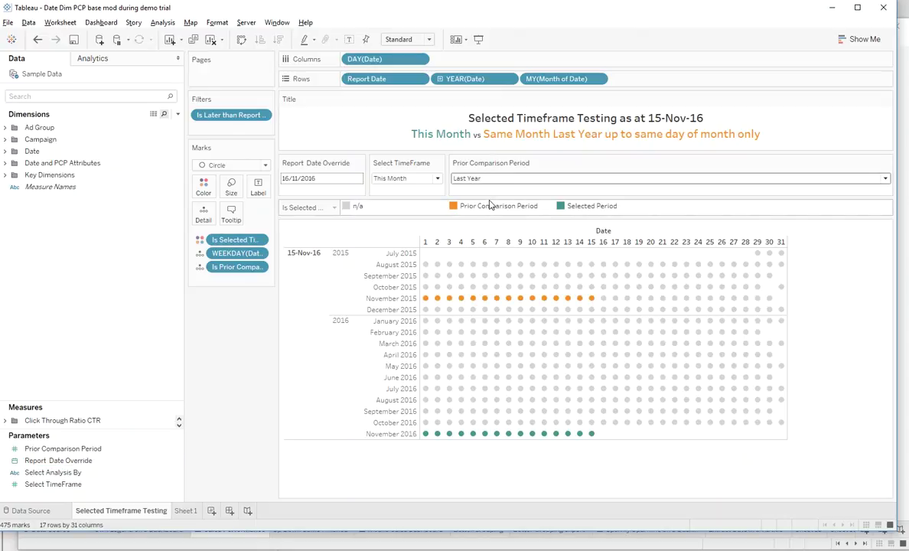
pyautogui.moveTo(431, 303)
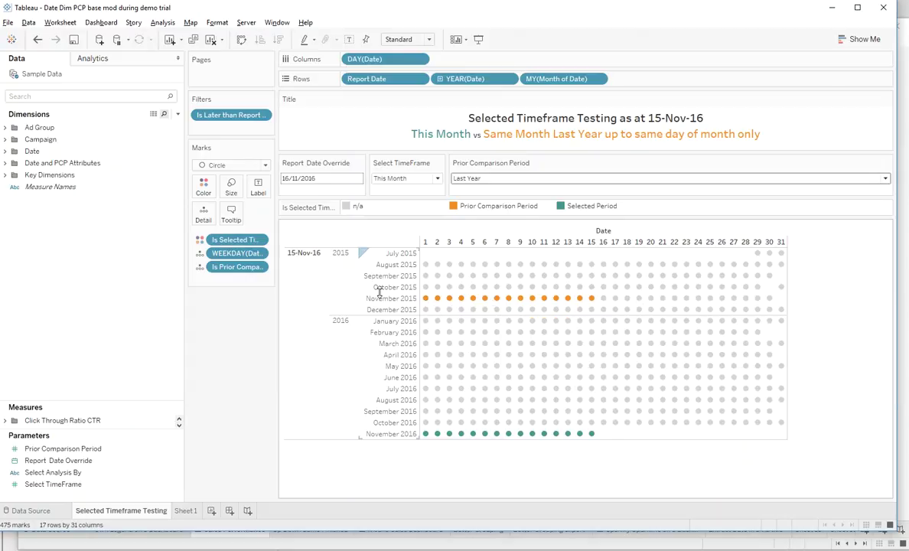
pyautogui.click(490, 182)
pyautogui.click(482, 191)
# Cycle Select TimeFrame through Yesterday, Last Week, Last 30 days to Year to Date; expand Date and PCP Attributes
pyautogui.click(410, 183)
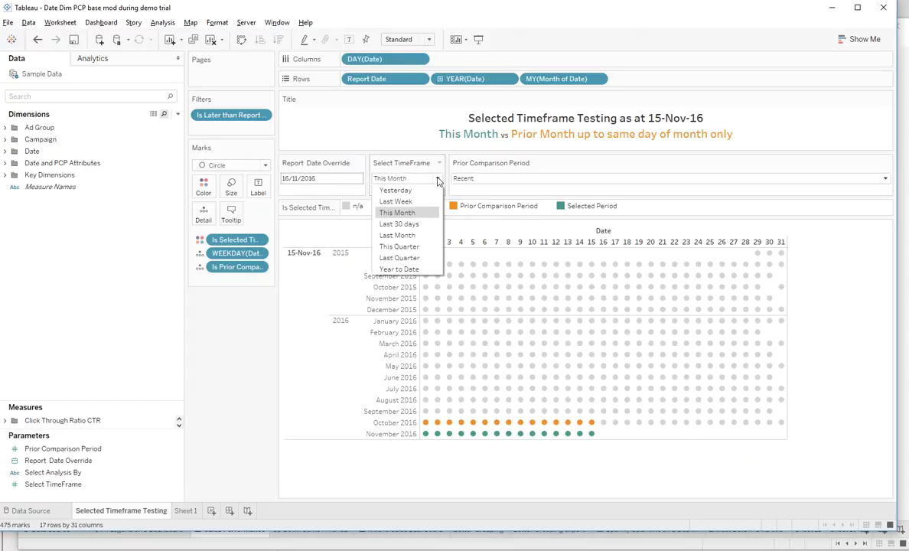
pyautogui.click(390, 190)
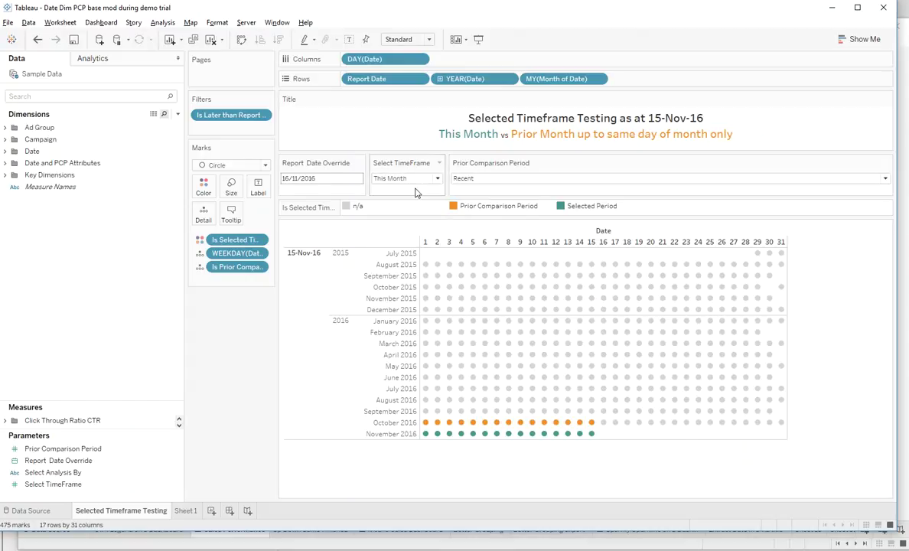
pyautogui.click(387, 178)
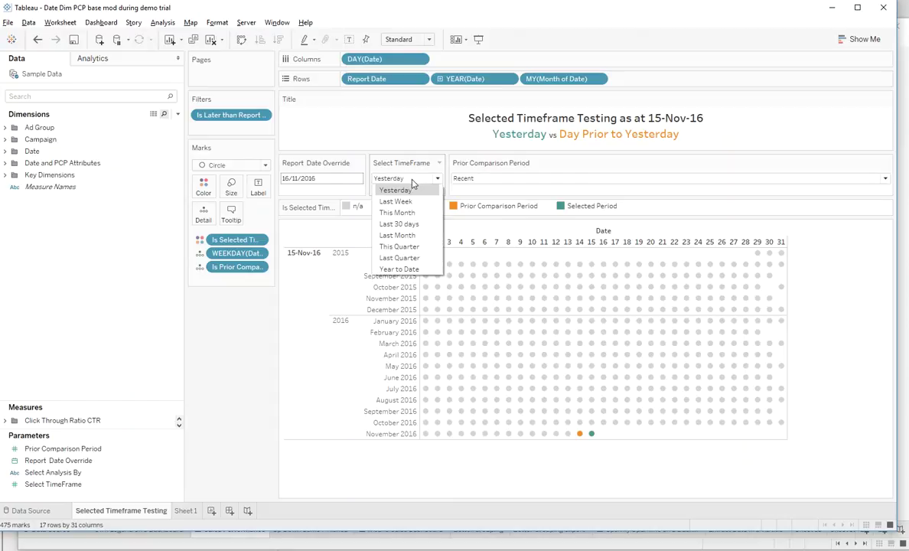
pyautogui.click(386, 200)
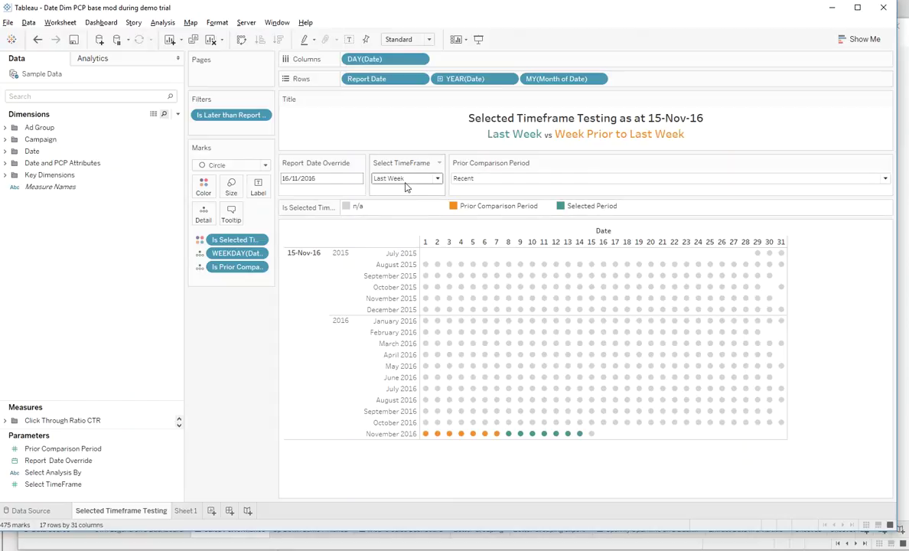
pyautogui.click(405, 179)
pyautogui.click(411, 224)
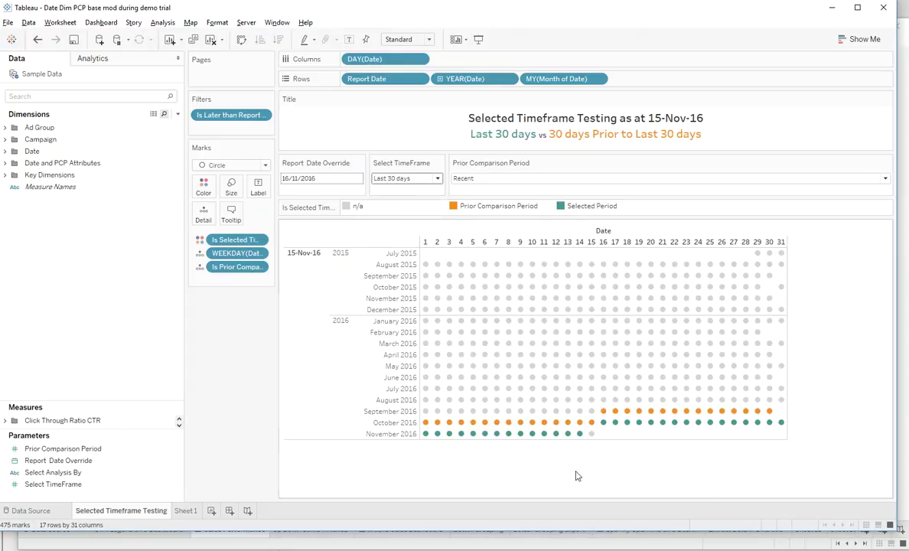
pyautogui.click(417, 181)
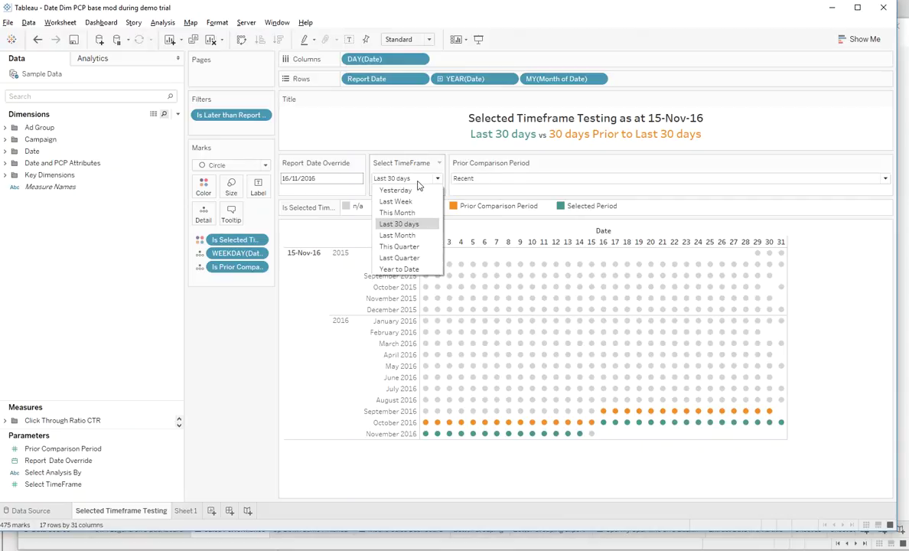
pyautogui.click(411, 269)
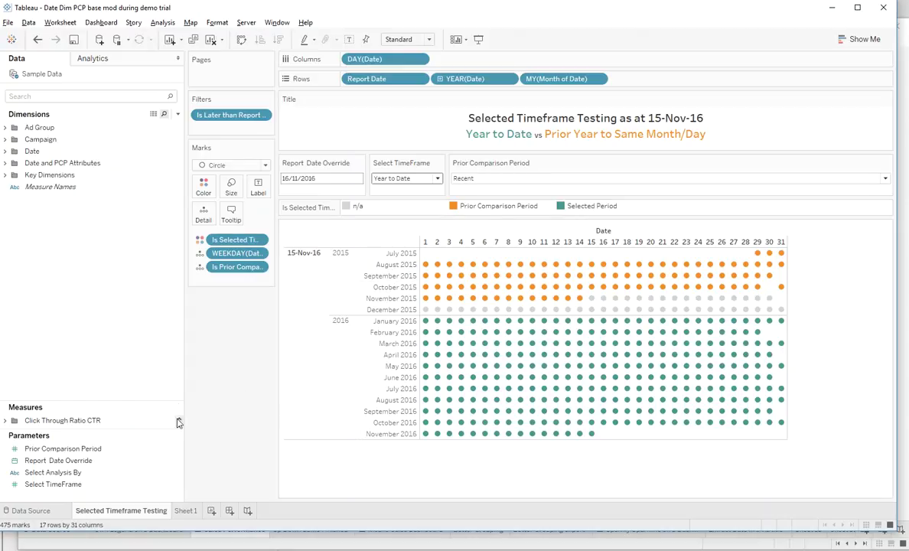
pyautogui.click(4, 163)
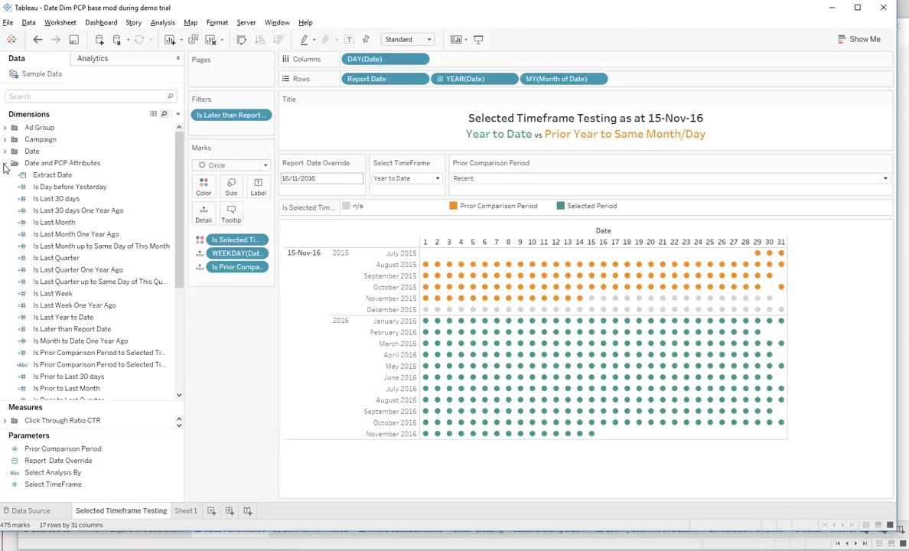
pyautogui.rightClick(68, 224)
pyautogui.click(96, 292)
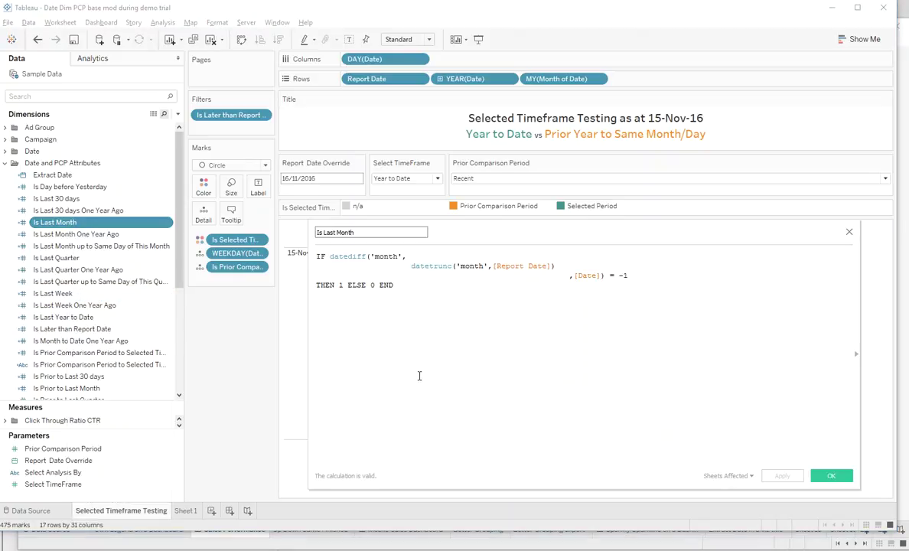
pyautogui.click(849, 233)
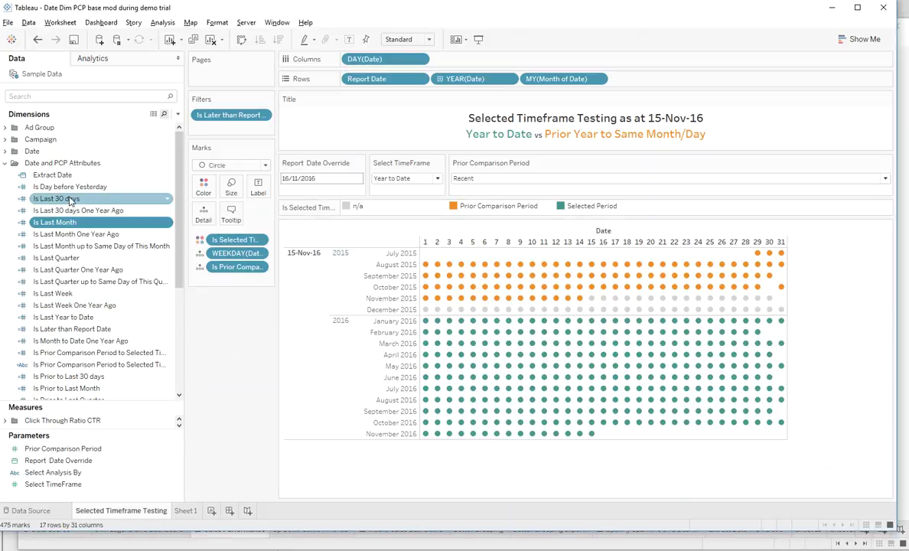
pyautogui.rightClick(76, 270)
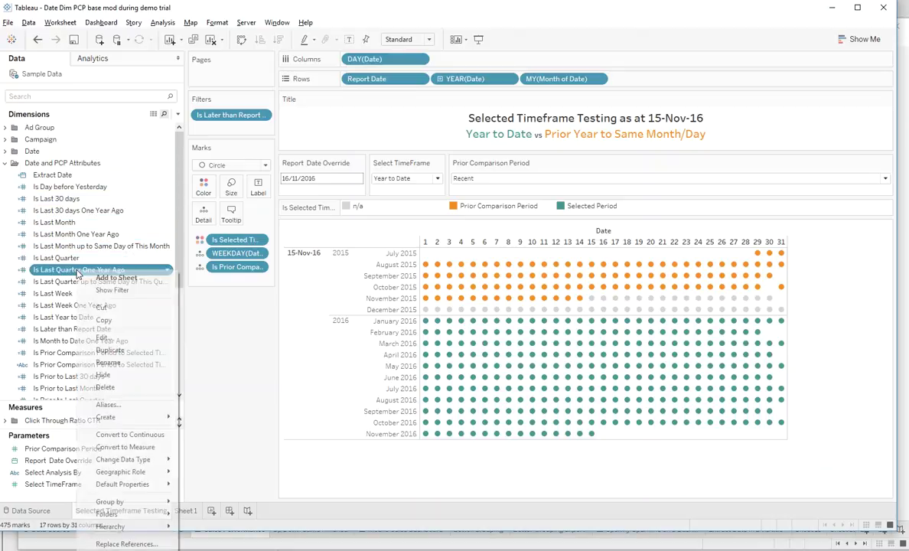
pyautogui.click(104, 338)
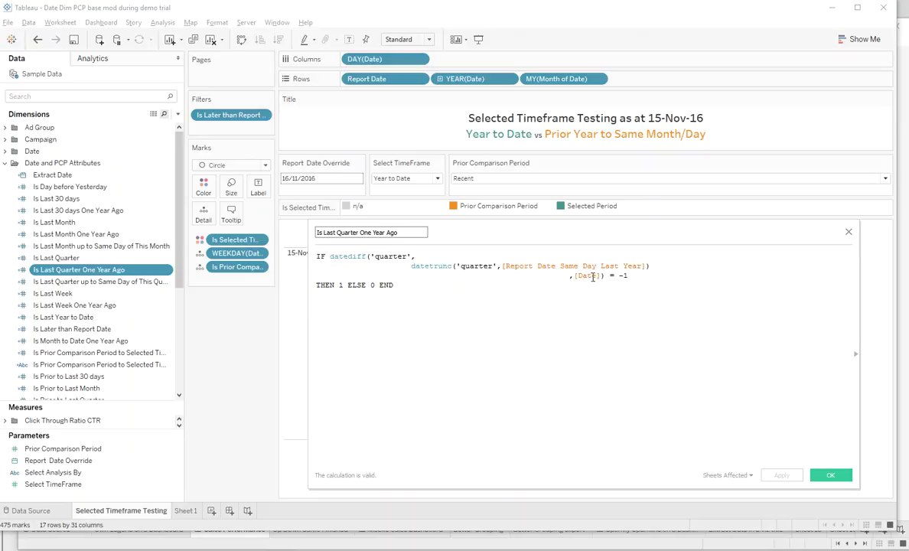
pyautogui.click(848, 231)
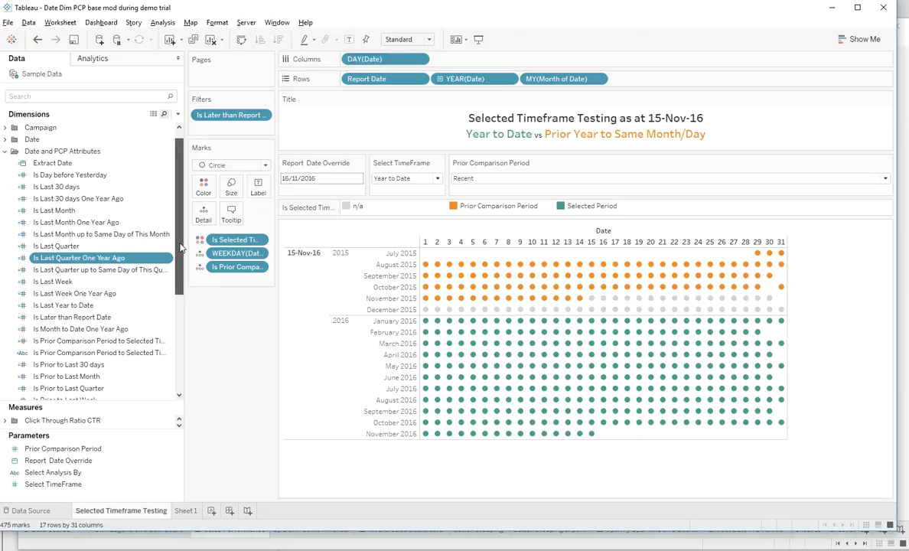
pyautogui.scroll(-3, 180, 260)
pyautogui.moveTo(181, 260); pyautogui.dragTo(181, 265)
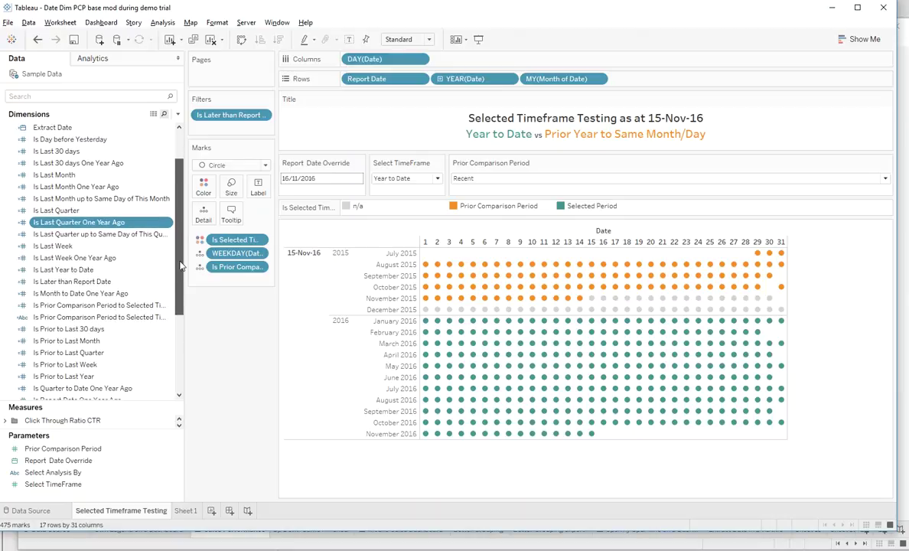
# Open the Prior Comparison Period calculation and review its Recent and Last Year branches
pyautogui.rightClick(130, 306)
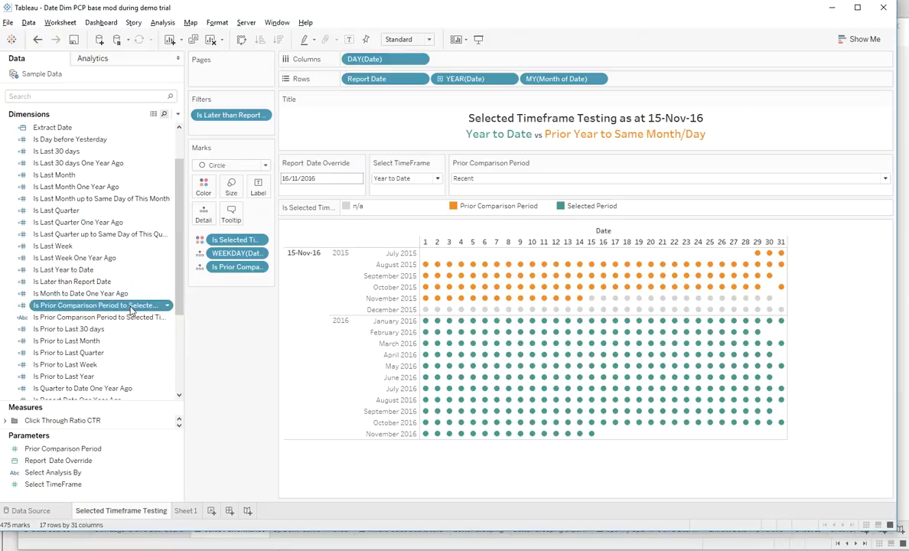
pyautogui.click(158, 373)
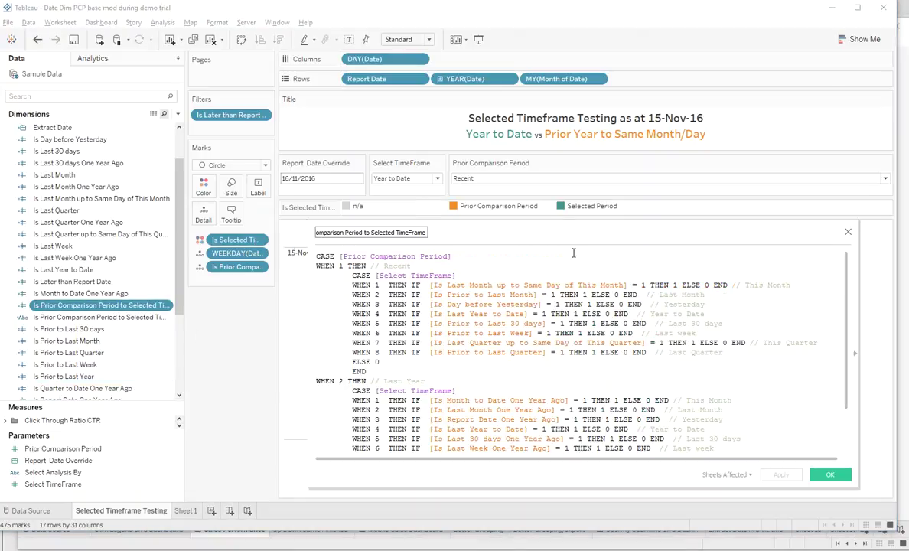
pyautogui.moveTo(767, 466); pyautogui.dragTo(752, 359)
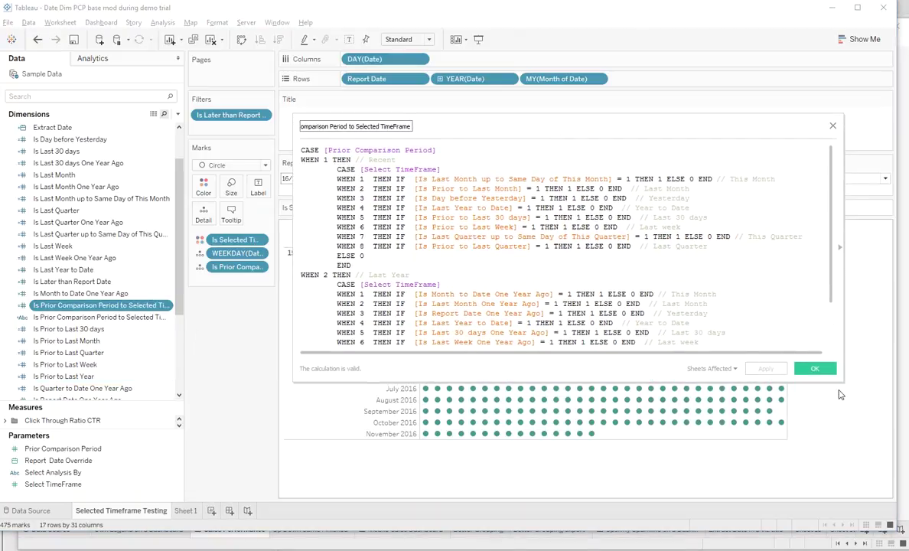
pyautogui.moveTo(844, 382); pyautogui.dragTo(845, 428)
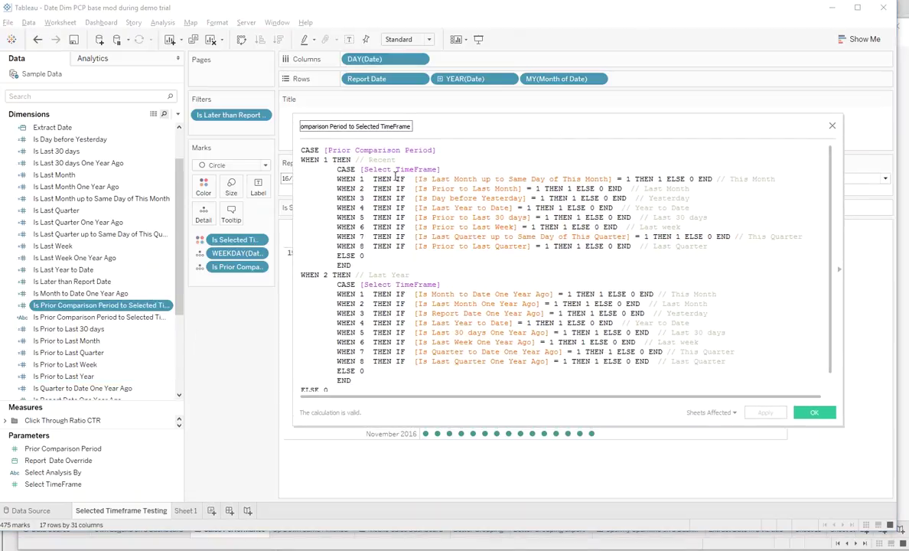
pyautogui.click(339, 150)
pyautogui.moveTo(351, 152); pyautogui.dragTo(414, 151)
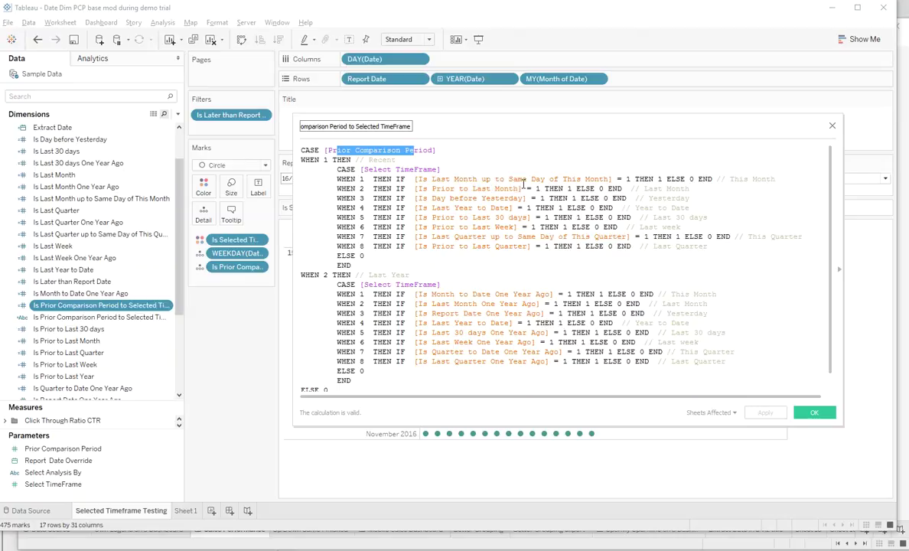
pyautogui.click(464, 260)
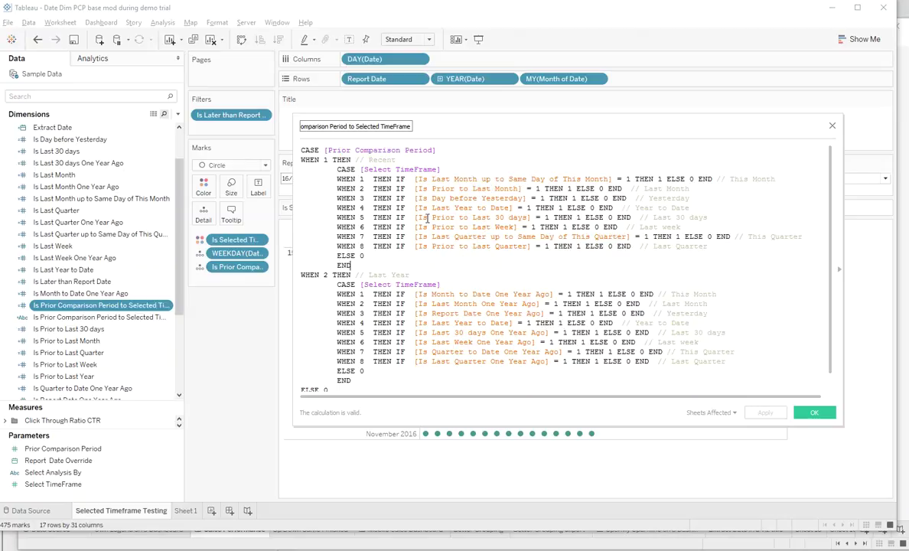
pyautogui.doubleClick(378, 161)
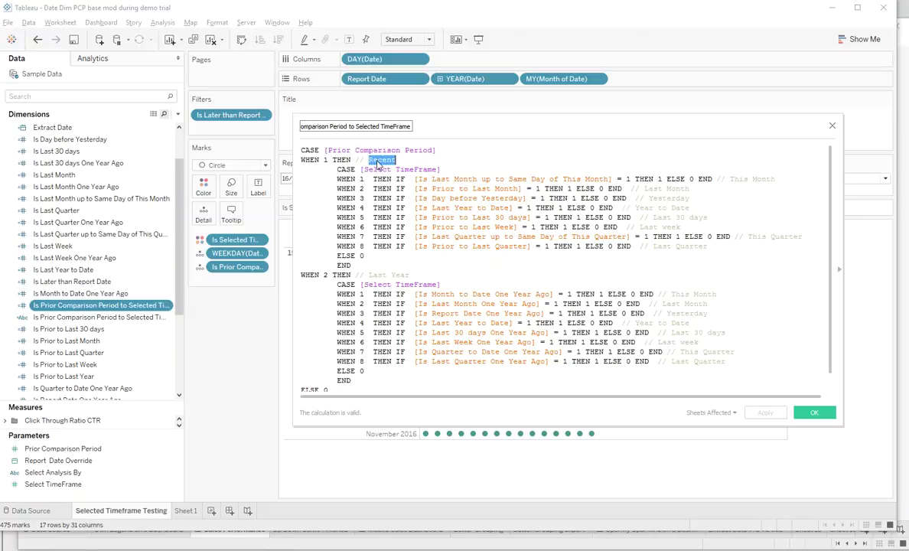
pyautogui.doubleClick(379, 274)
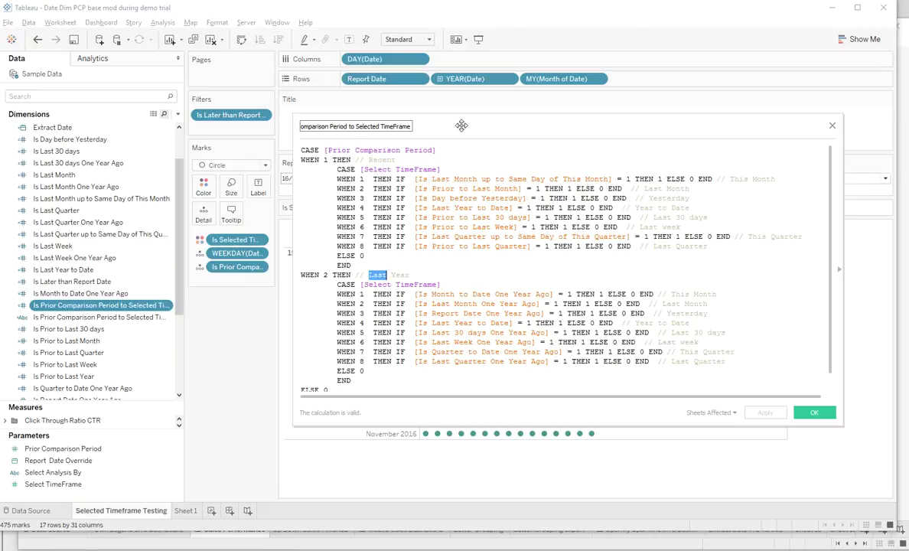
# Keep Recent as the comparison period, inspect the Last 30 days One Year Ago reference, and close the editor
pyautogui.moveTo(428, 117); pyautogui.dragTo(429, 233)
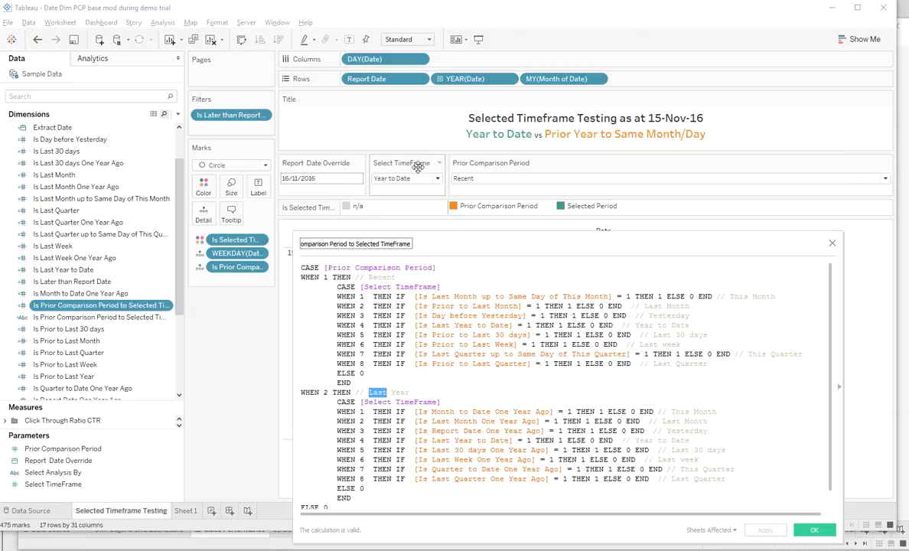
pyautogui.click(467, 181)
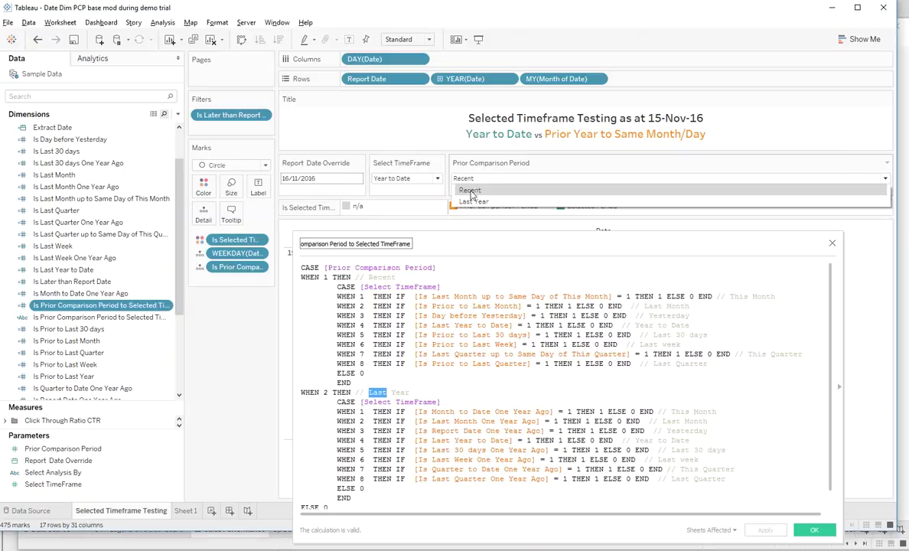
pyautogui.click(470, 190)
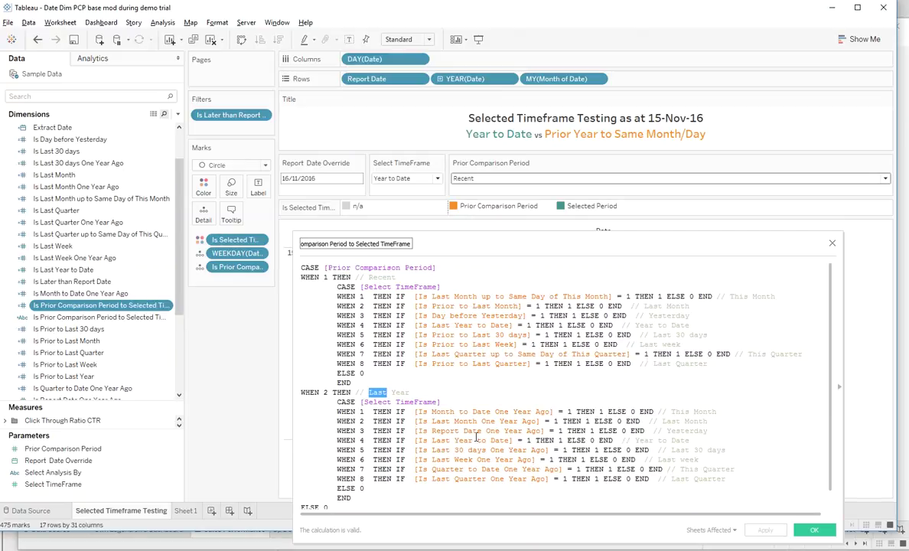
pyautogui.doubleClick(436, 316)
pyautogui.moveTo(462, 334); pyautogui.dragTo(482, 334)
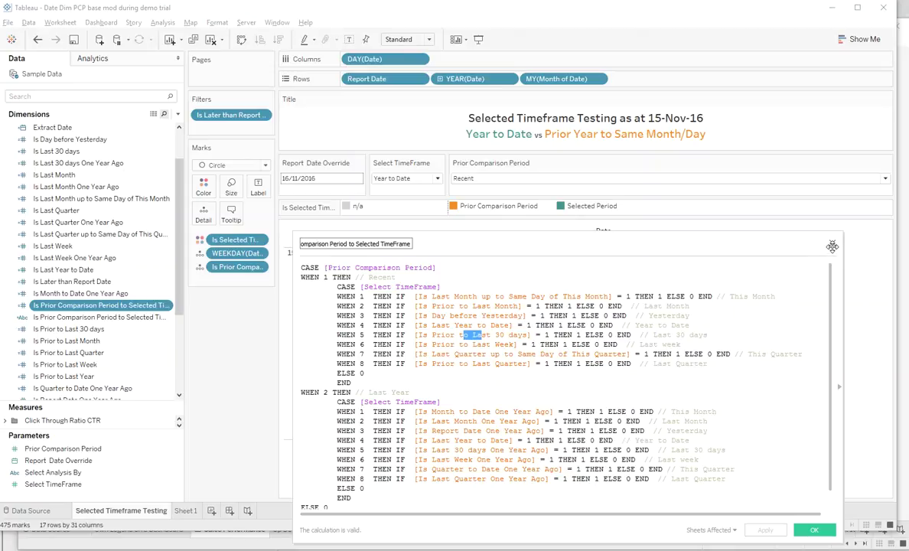
pyautogui.click(833, 245)
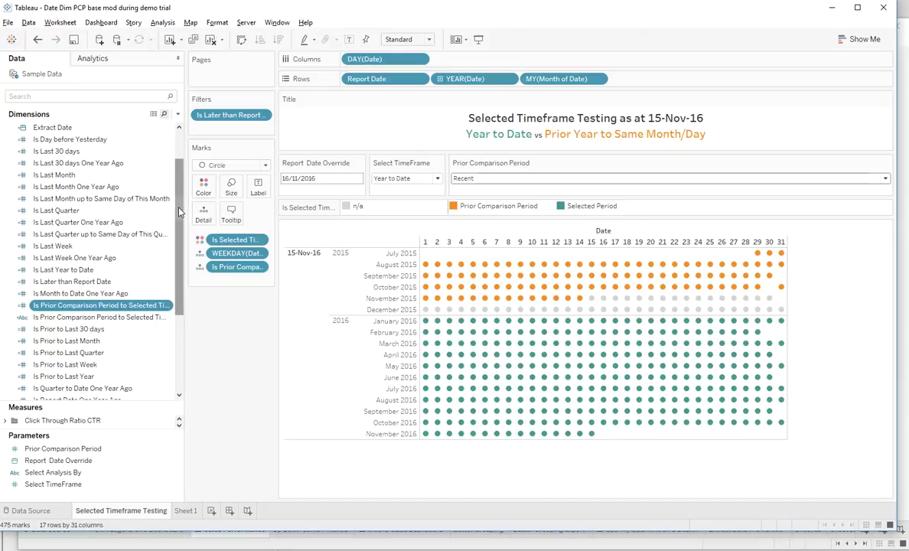
pyautogui.scroll(3, 179, 212)
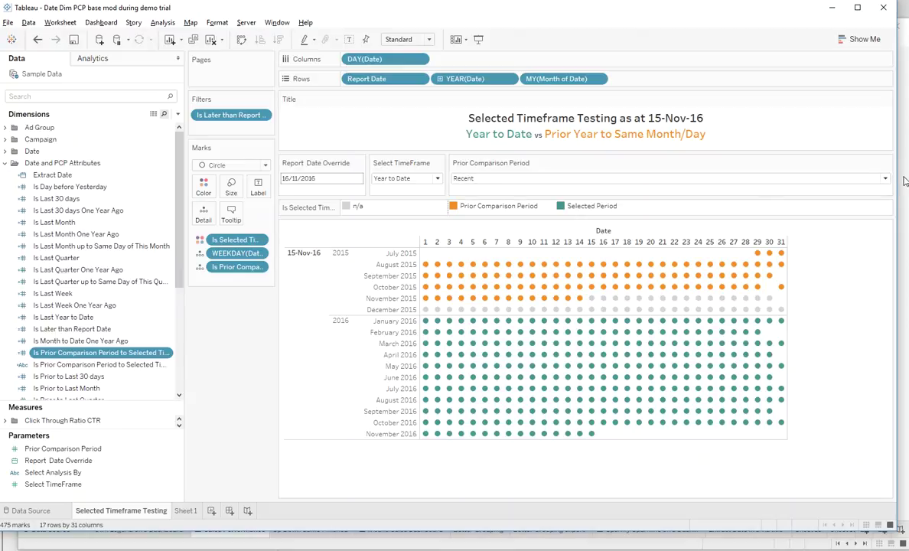
# Add blank Sheet 17 to the Parameterised PCP workbook, check its Order Date field, then switch back
pyautogui.hotkey('alt', 'Tab')
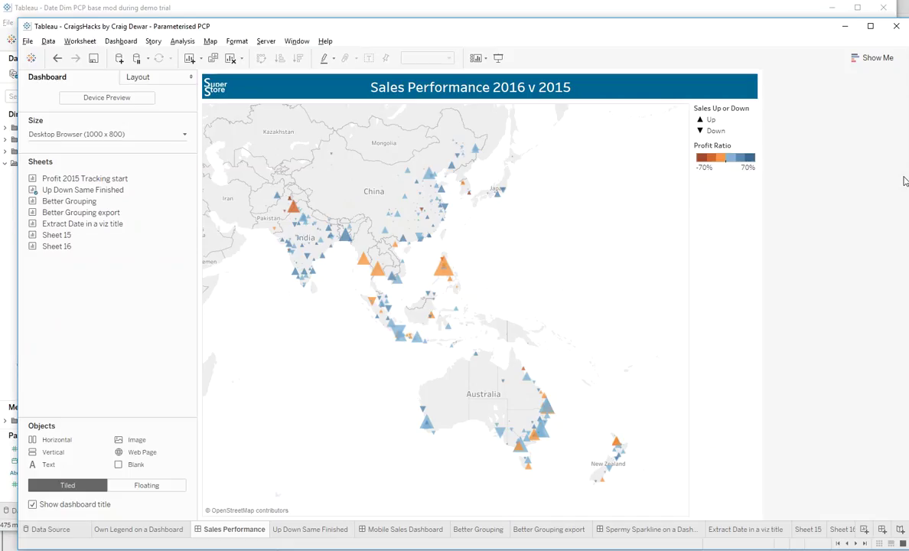
pyautogui.click(863, 530)
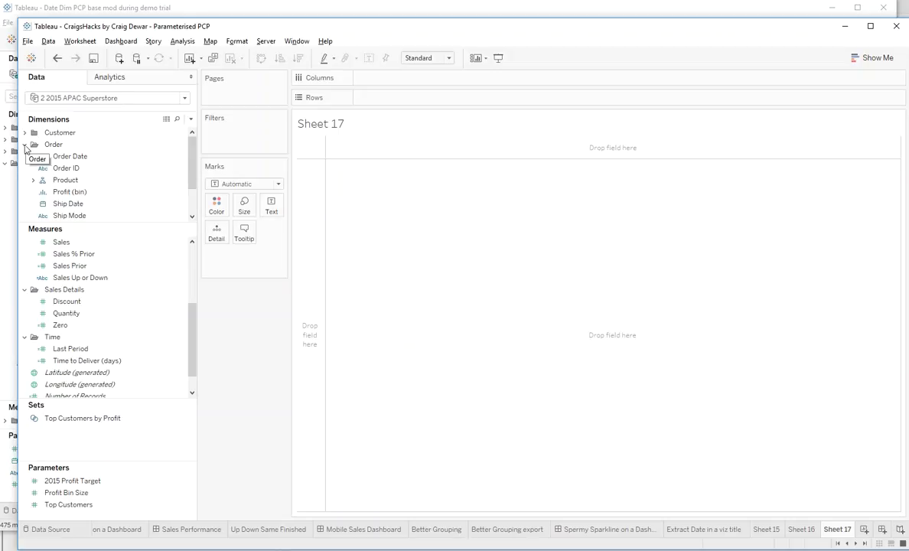
pyautogui.click(54, 157)
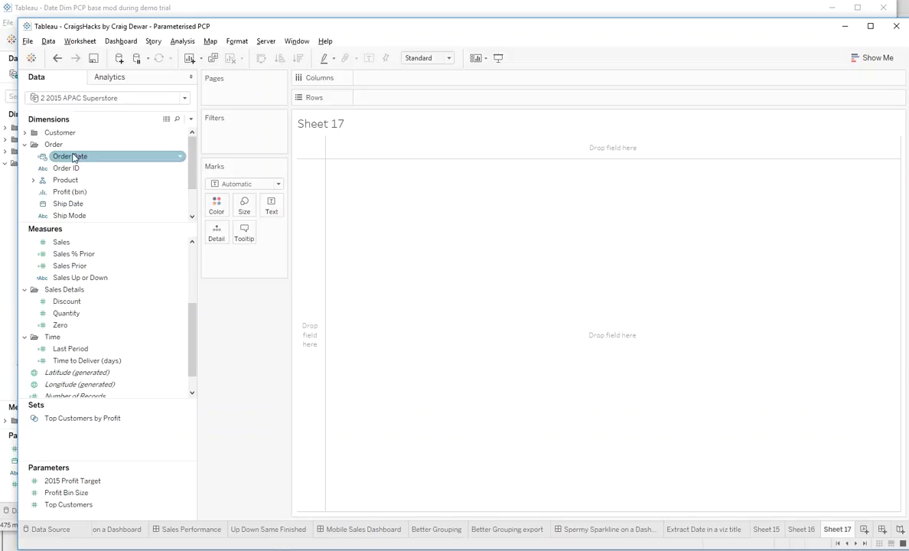
pyautogui.click(189, 9)
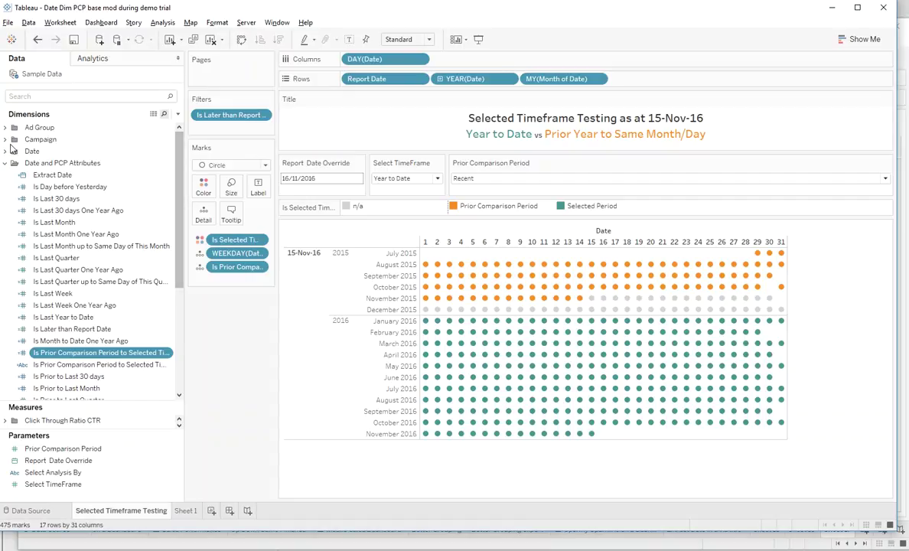
# Rename the Date field to Order Date
pyautogui.click(5, 150)
pyautogui.click(42, 164)
pyautogui.rightClick(43, 165)
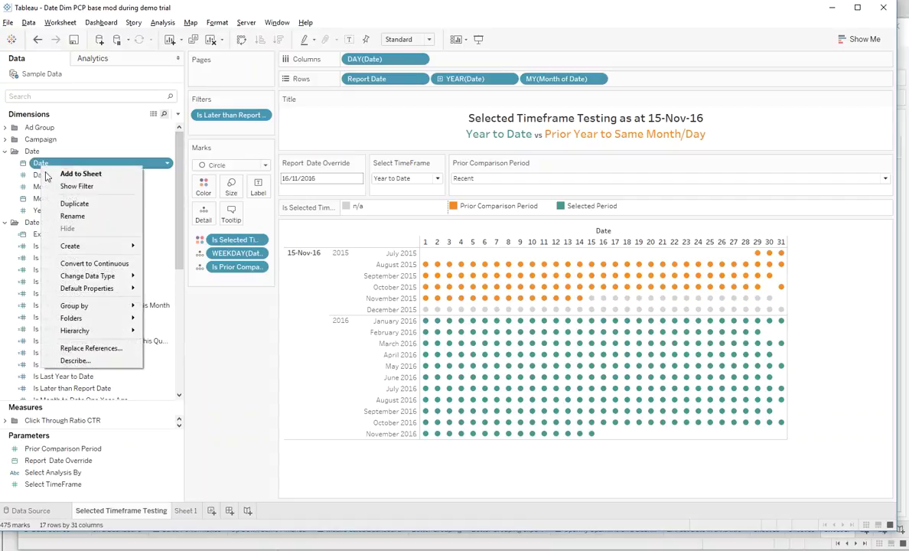
pyautogui.click(72, 215)
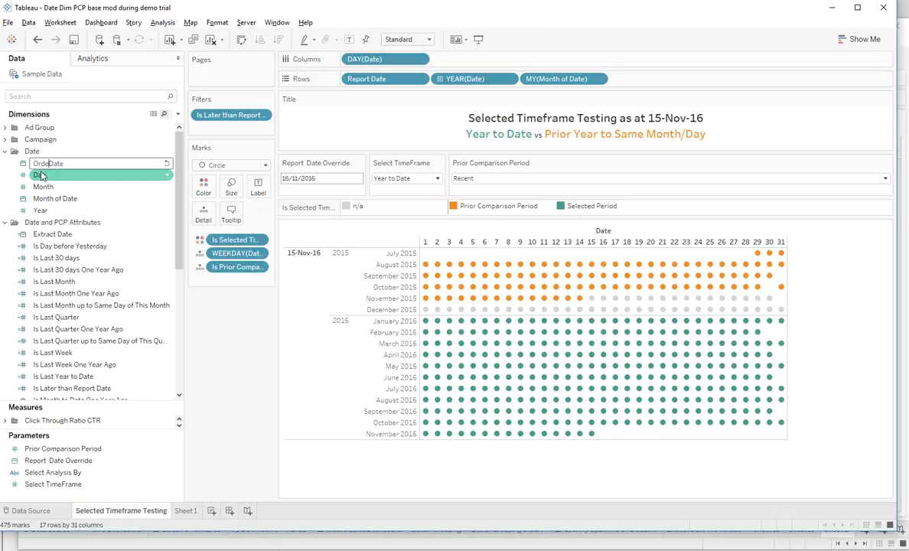
pyautogui.write('Order')
pyautogui.press('Return')
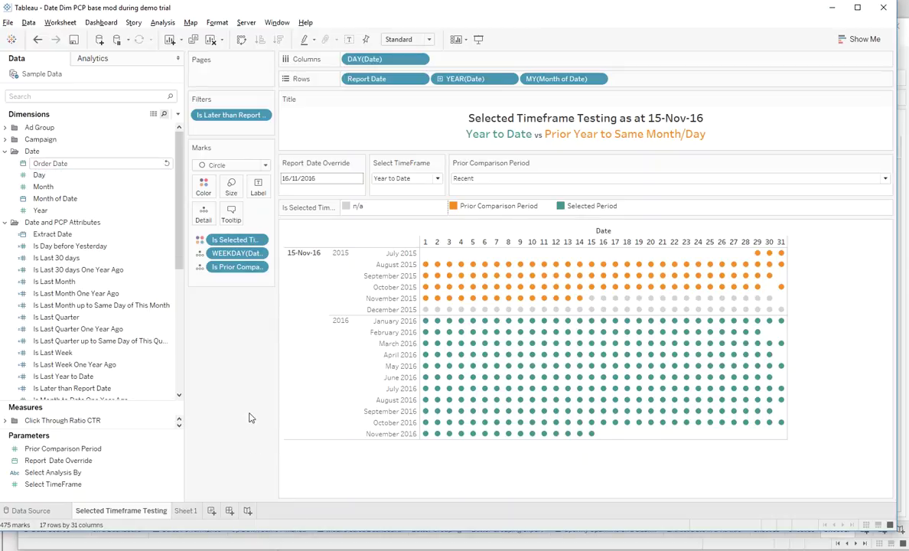
# Copy the fields Extract Date through Report Date Same Day Last Year into the Parameterised PCP workbook's window
pyautogui.click(67, 235)
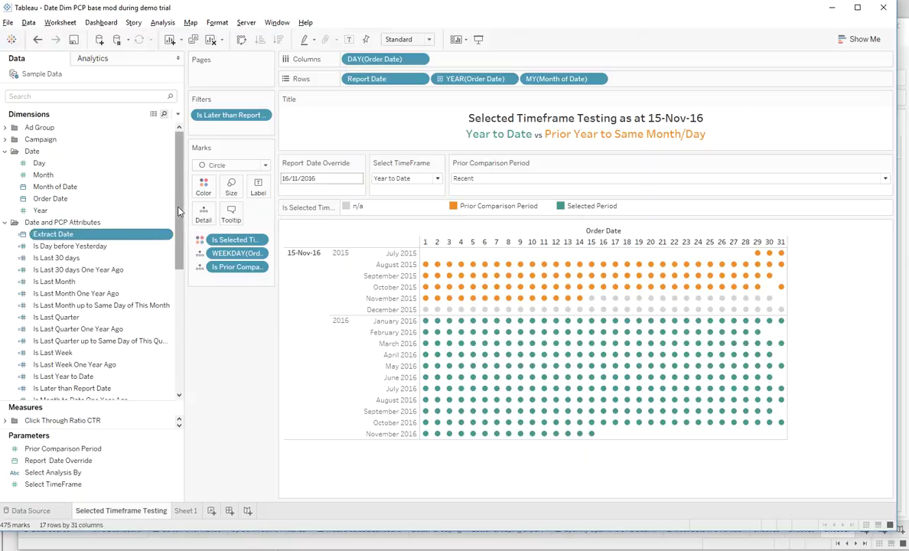
pyautogui.moveTo(177, 211); pyautogui.dragTo(189, 330)
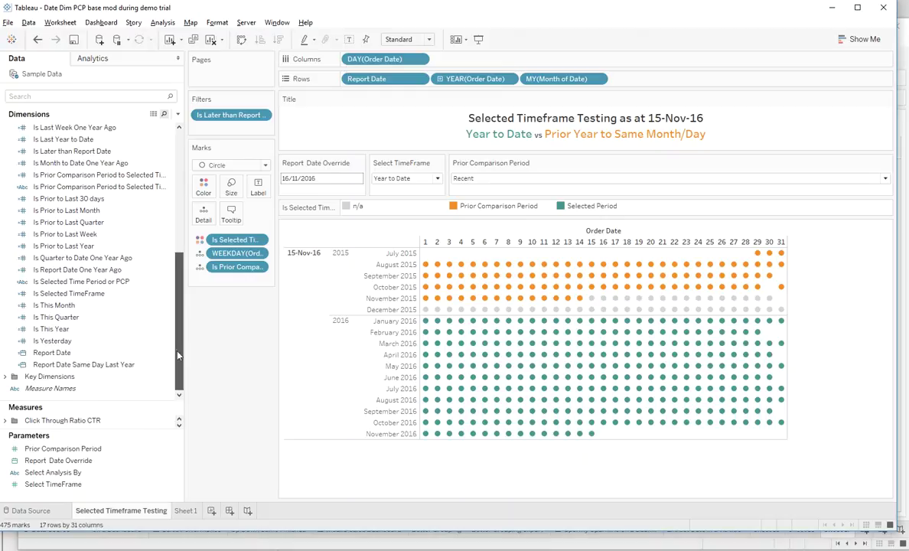
pyautogui.click(130, 368)
pyautogui.keyDown('shift'); pyautogui.click(129, 368); pyautogui.keyUp('shift')
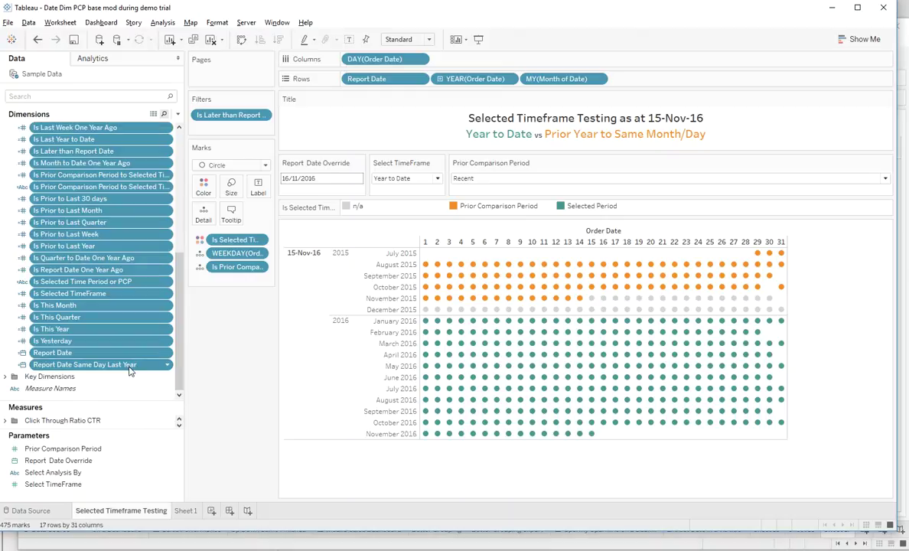
pyautogui.rightClick(130, 370)
pyautogui.click(152, 386)
pyautogui.hotkey('alt', 'Tab')
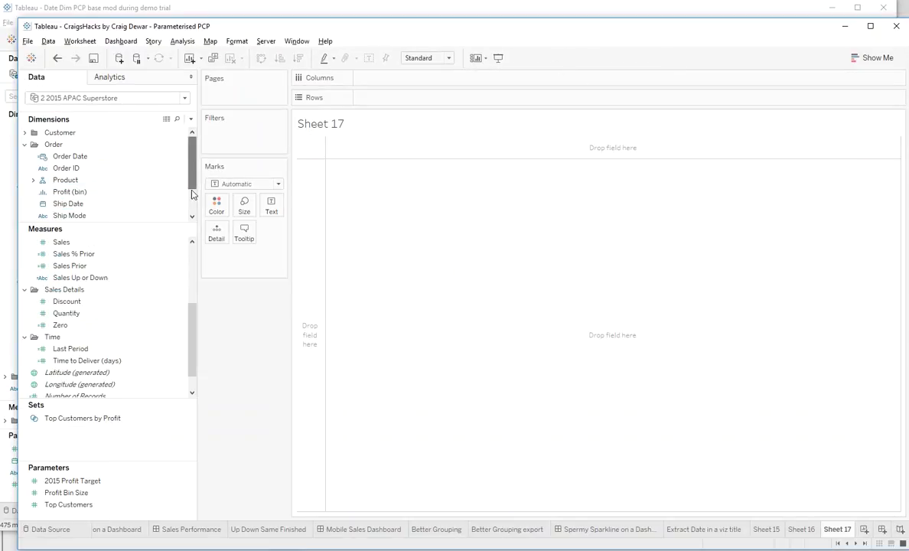
# Paste the copied date fields into the Parameterised PCP workbook's Data pane
pyautogui.scroll(-1, 146, 203)
pyautogui.rightClick(115, 200)
pyautogui.click(134, 226)
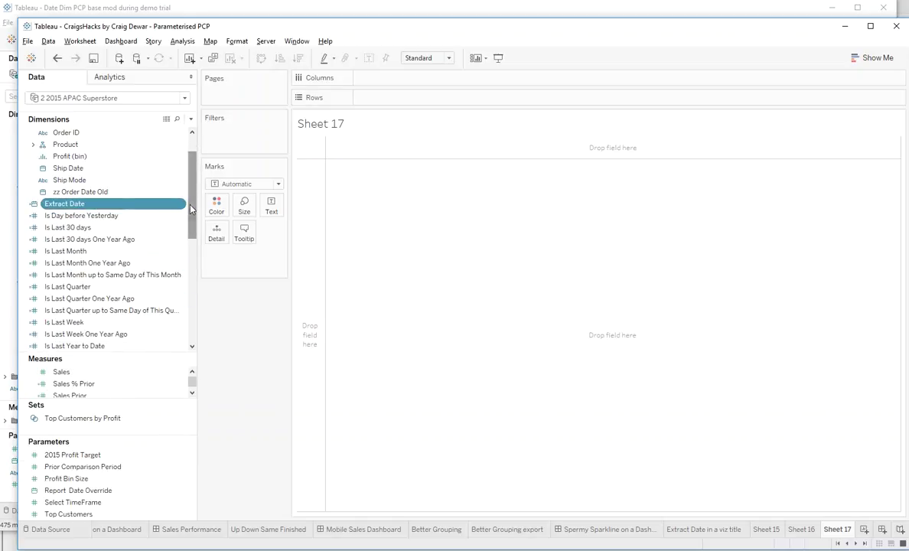
# Group the pasted Extract Date through Report Date Same Day Last Year fields into a new folder named Dates
pyautogui.scroll(-8, 176, 190)
pyautogui.click(128, 323)
pyautogui.keyDown('shift'); pyautogui.click(128, 324); pyautogui.keyUp('shift')
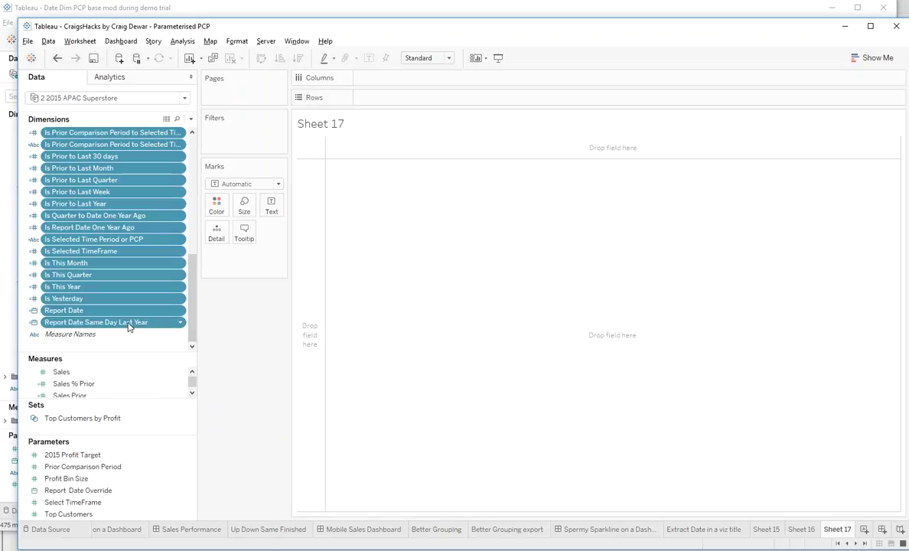
pyautogui.rightClick(128, 323)
pyautogui.moveTo(187, 464)
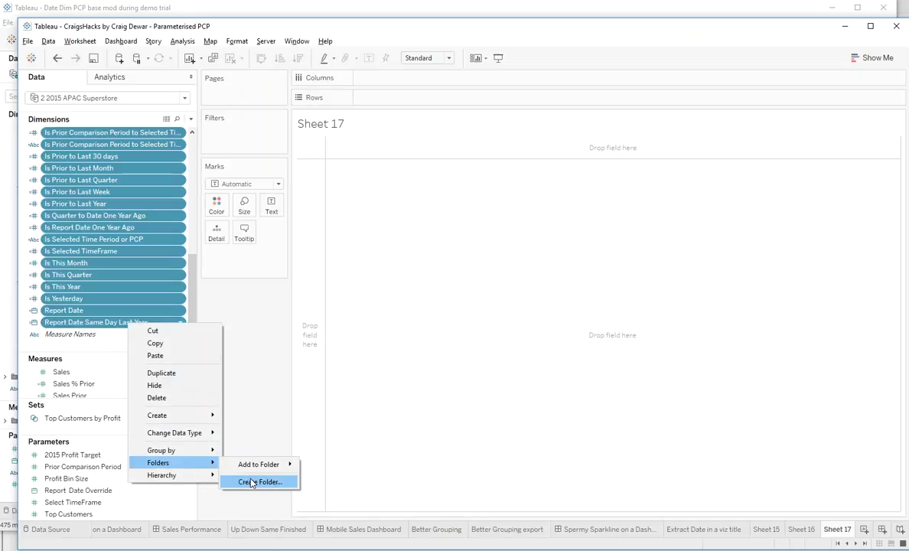
pyautogui.moveTo(261, 465)
pyautogui.click(257, 483)
pyautogui.write('Dates')
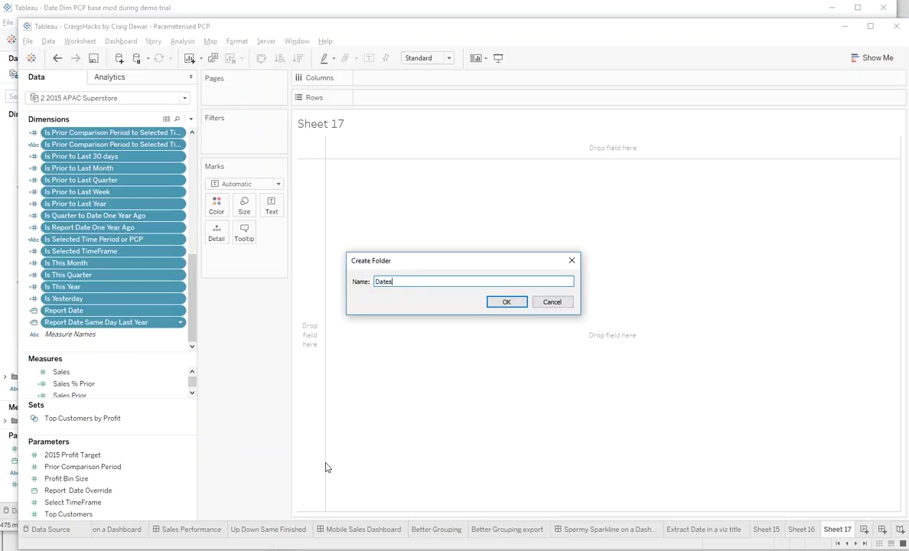
pyautogui.click(505, 301)
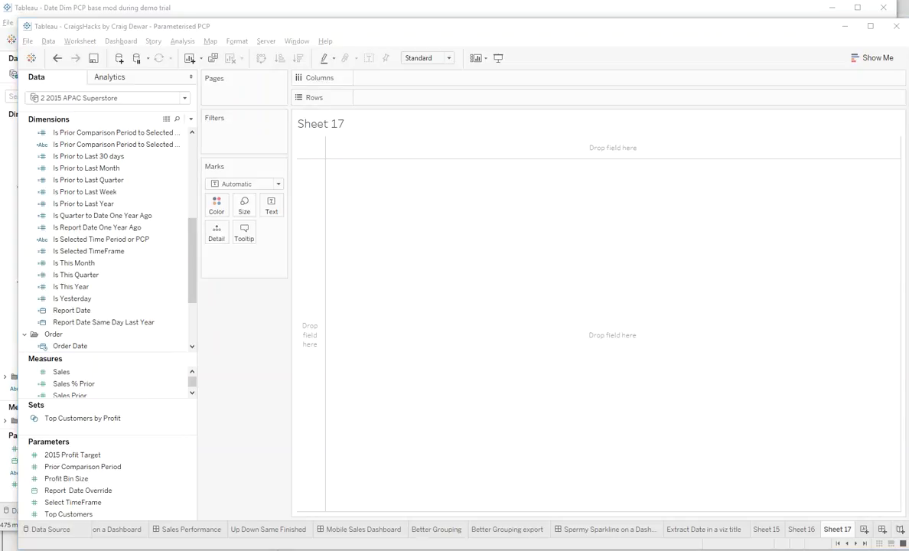
# Show parameter controls for Select TimeFrame, Report Date Override and Prior Comparison Period on Sheet 17
pyautogui.click(79, 503)
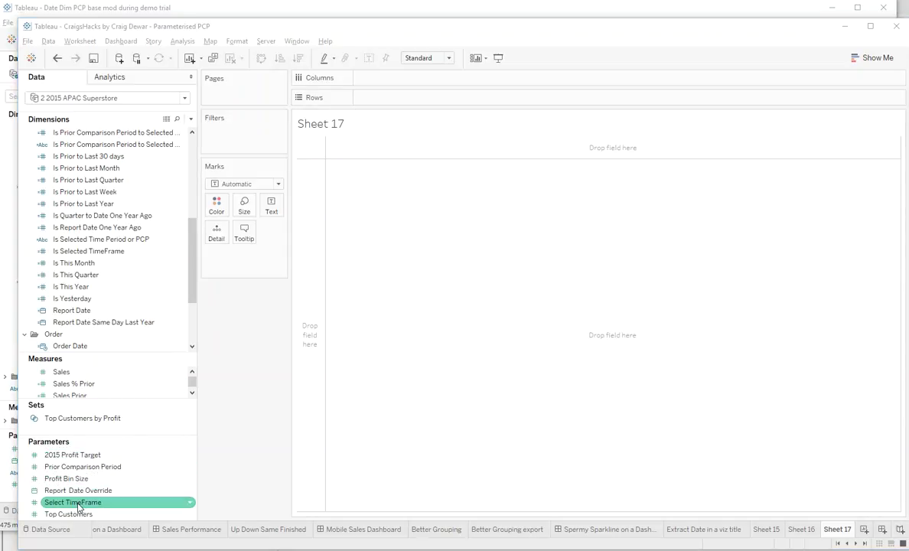
pyautogui.rightClick(79, 503)
pyautogui.click(150, 304)
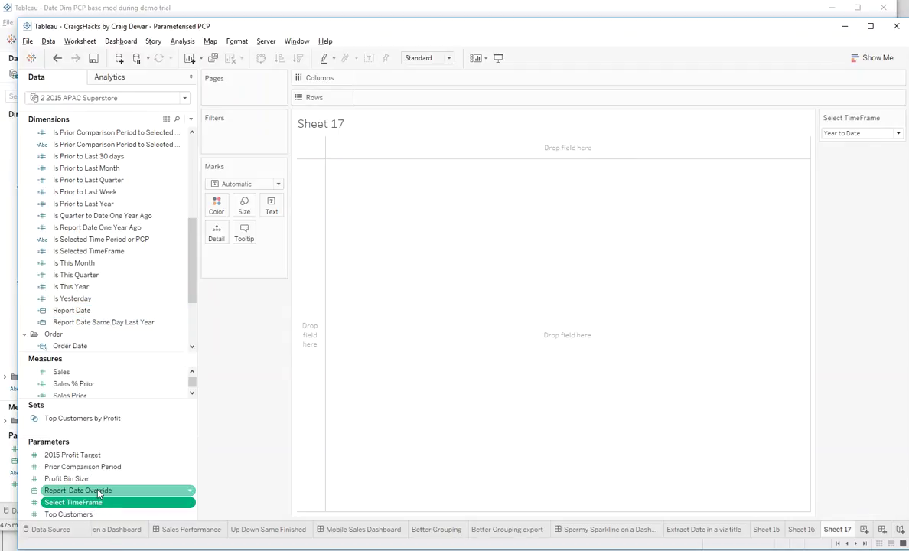
pyautogui.rightClick(98, 494)
pyautogui.click(182, 289)
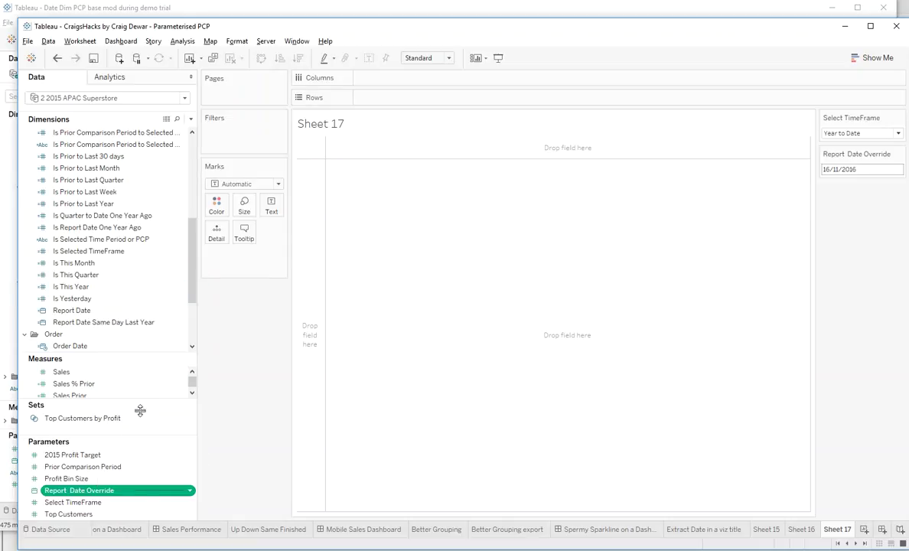
pyautogui.click(101, 468)
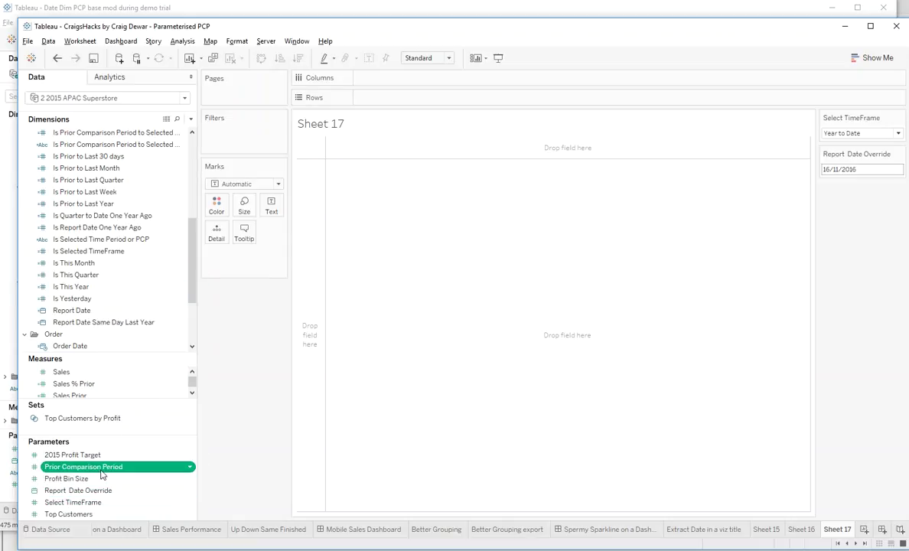
pyautogui.rightClick(100, 474)
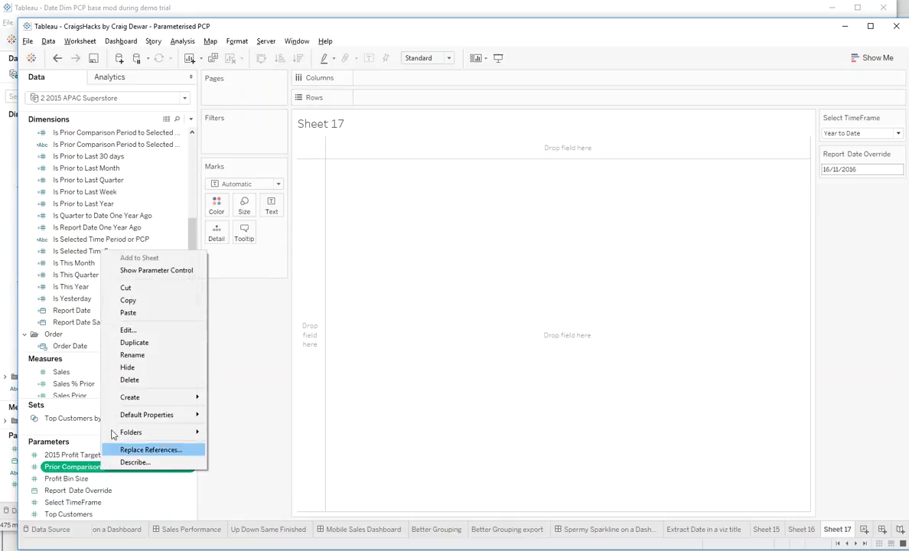
pyautogui.click(154, 271)
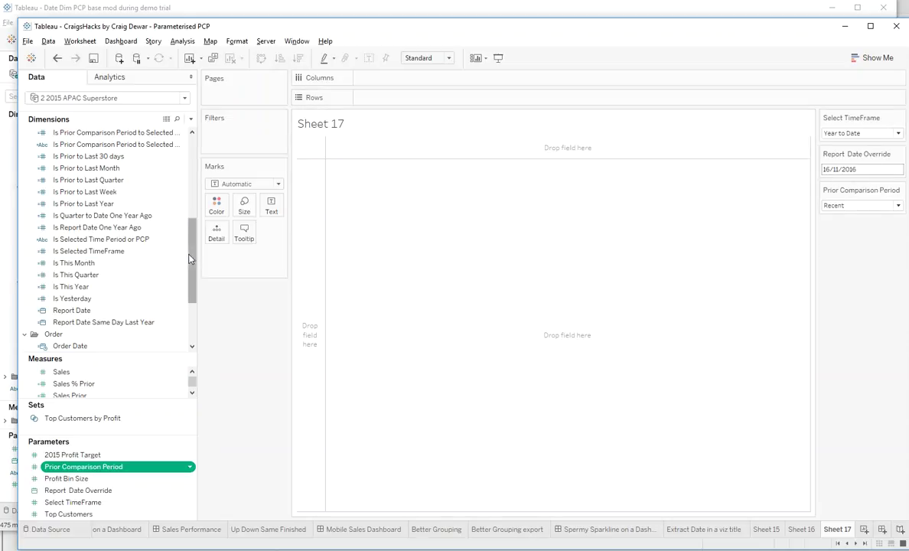
pyautogui.moveTo(192, 256); pyautogui.dragTo(175, 158)
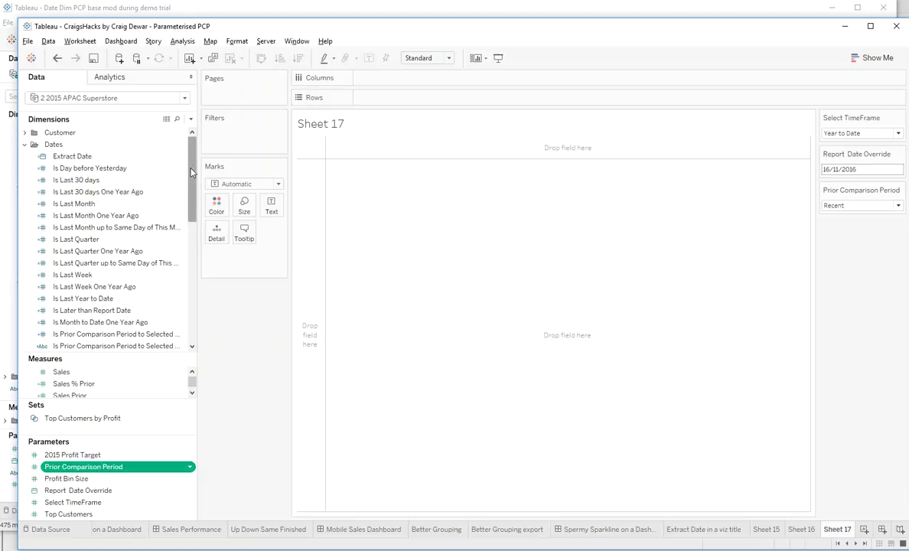
# Add MIN(Order Date) and MAX(Order Date) to Rows
pyautogui.moveTo(191, 172); pyautogui.dragTo(193, 264)
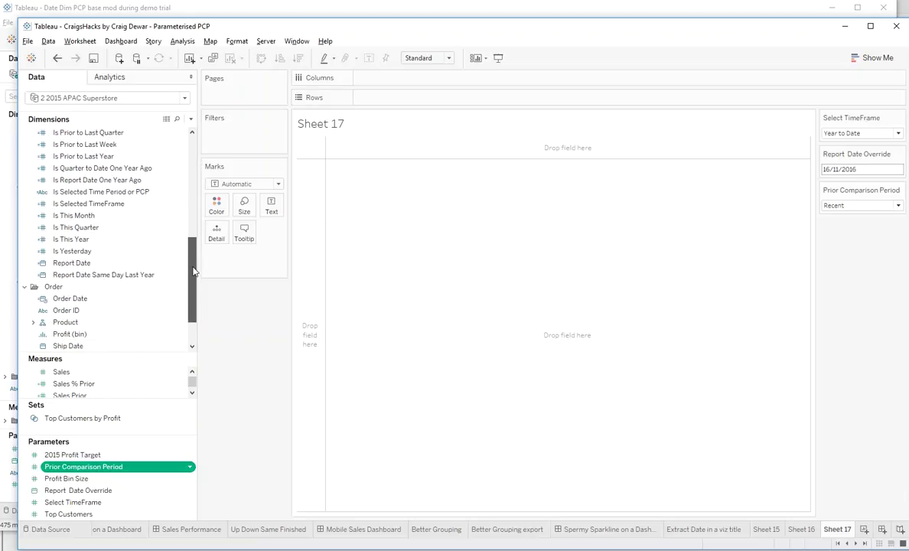
pyautogui.moveTo(73, 310); pyautogui.dragTo(366, 101)
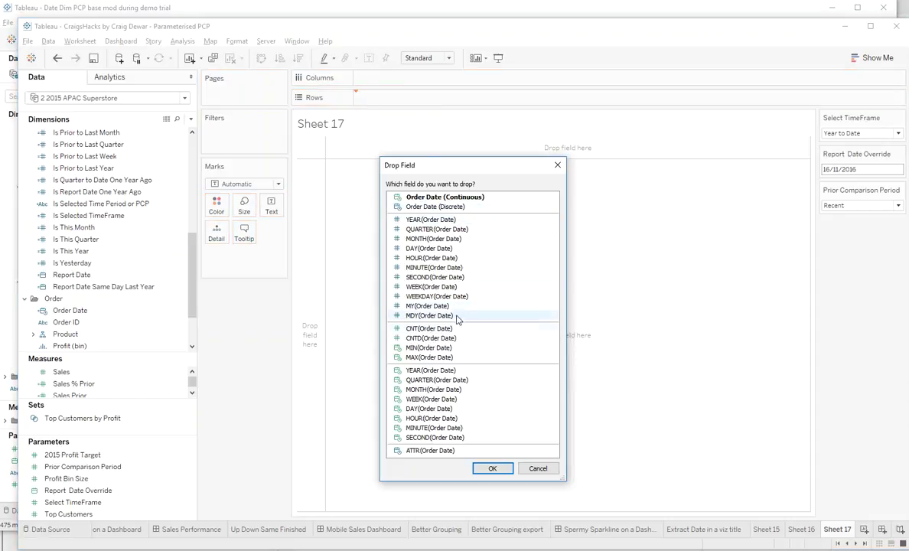
pyautogui.click(456, 348)
pyautogui.click(492, 469)
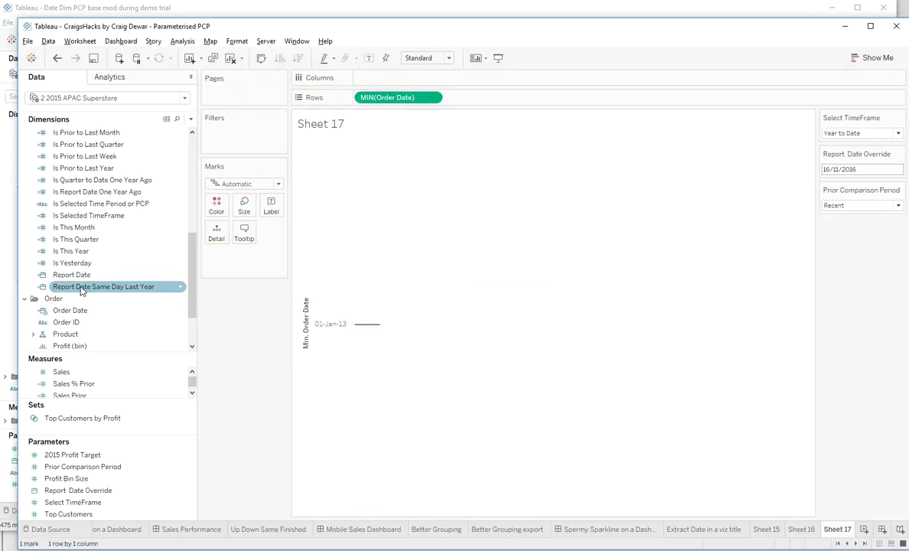
pyautogui.moveTo(70, 309); pyautogui.dragTo(493, 106)
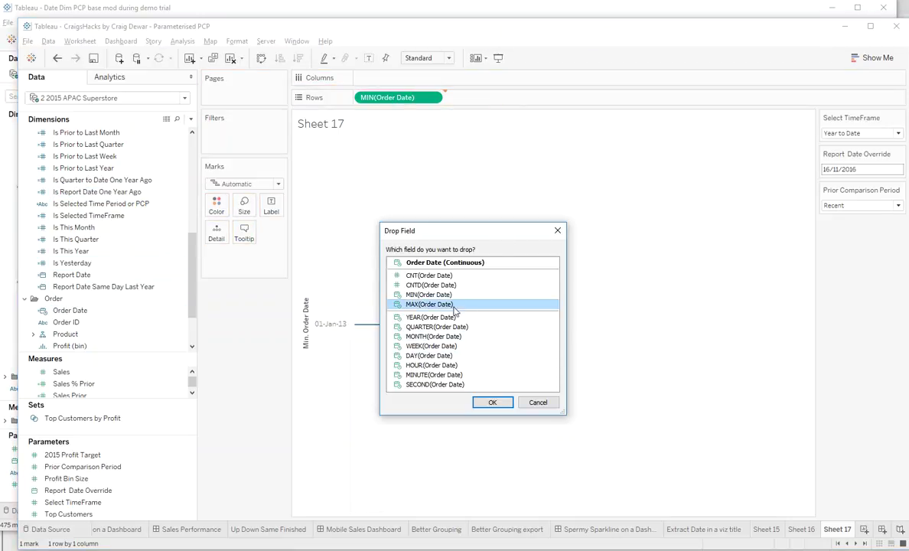
pyautogui.click(495, 401)
# Make both Order Date pills discrete, showing 01-Jan-13 and 31-Dec-16 as a text table
pyautogui.click(433, 98)
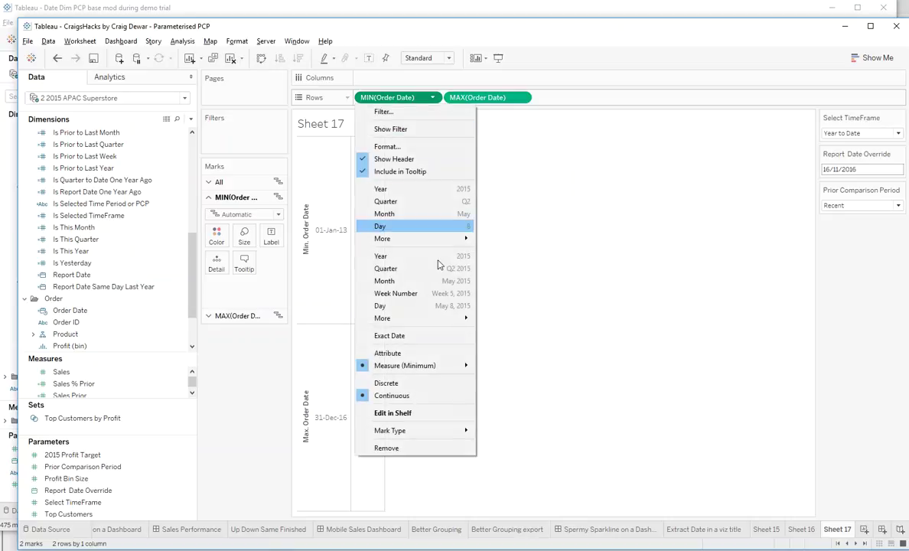
pyautogui.click(443, 383)
pyautogui.click(522, 98)
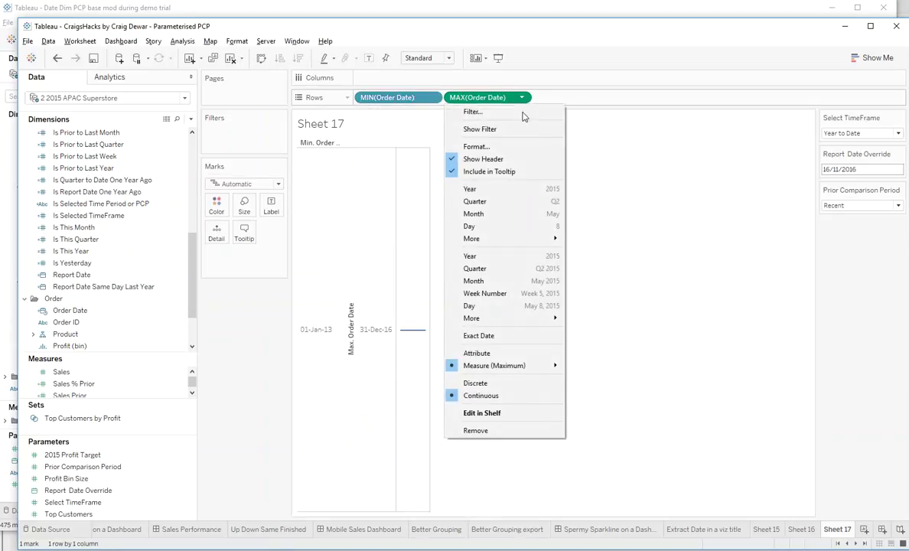
pyautogui.click(502, 383)
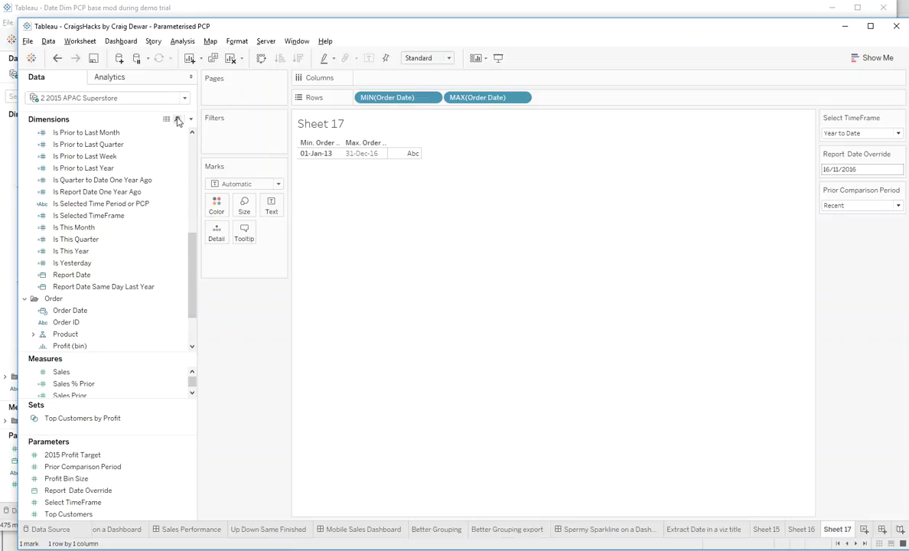
# Filter Sheet 17 on Is Later than Report Date = 0 so the latest order date becomes 15-Nov-16
pyautogui.click(177, 121)
pyautogui.write('later')
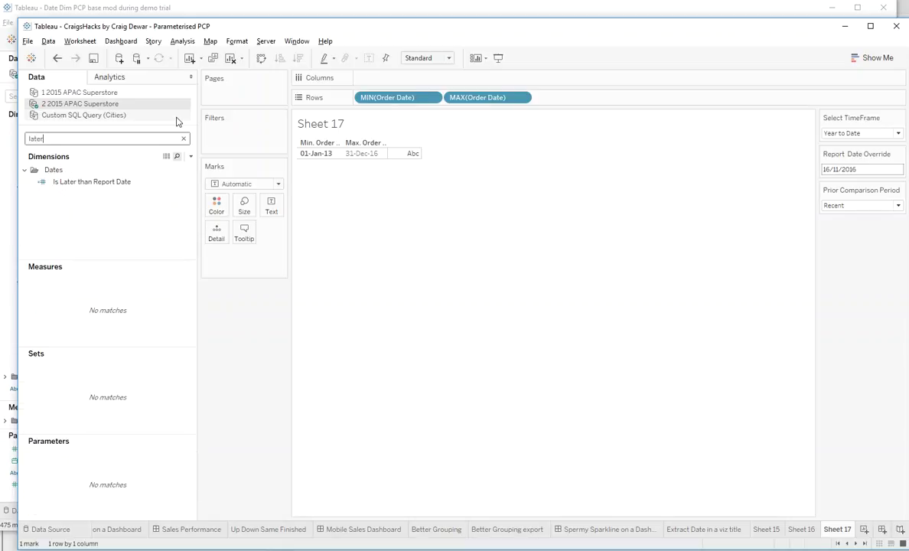
pyautogui.click(93, 182)
pyautogui.moveTo(93, 182); pyautogui.dragTo(218, 134)
pyautogui.click(352, 206)
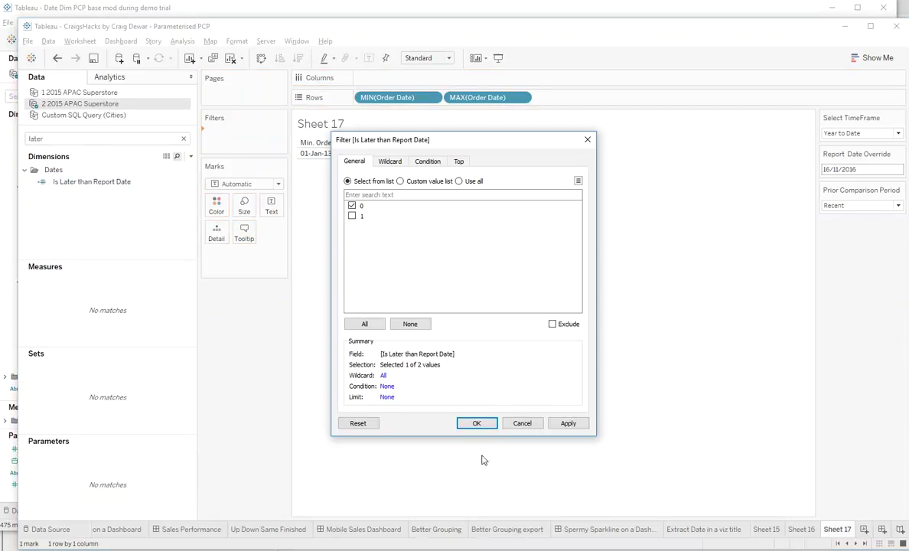
pyautogui.click(480, 425)
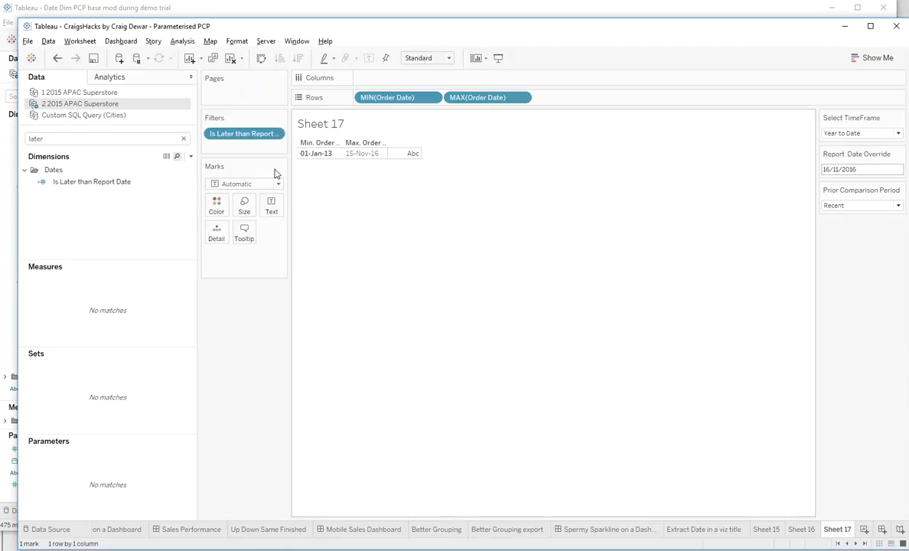
pyautogui.click(183, 139)
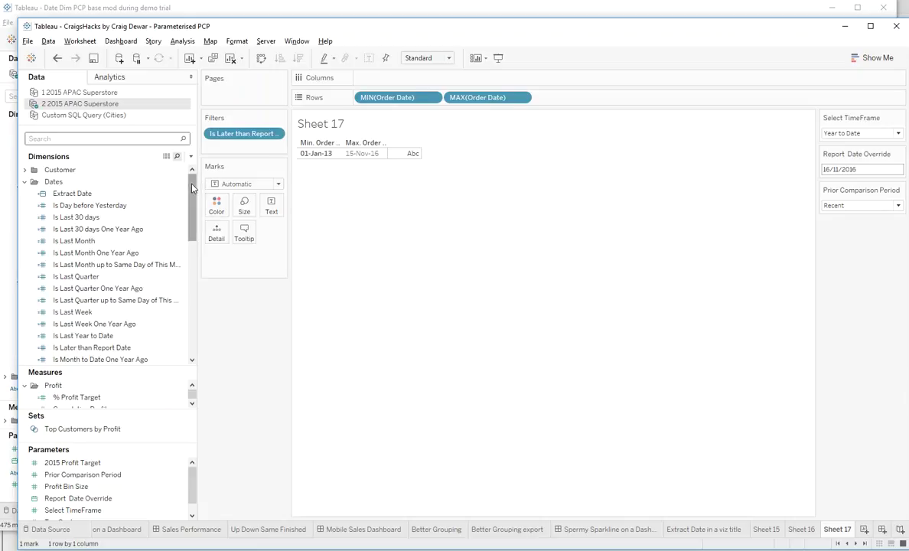
pyautogui.moveTo(193, 184); pyautogui.dragTo(202, 263)
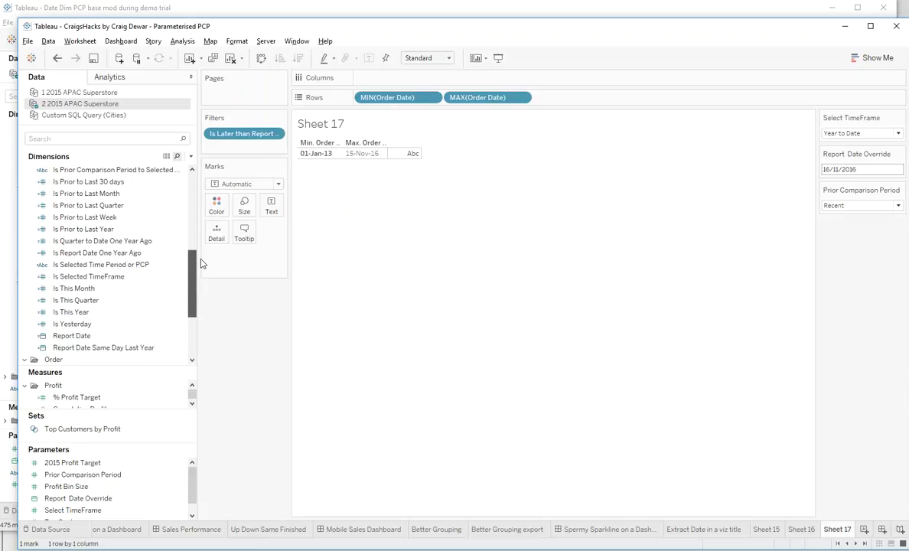
pyautogui.click(85, 266)
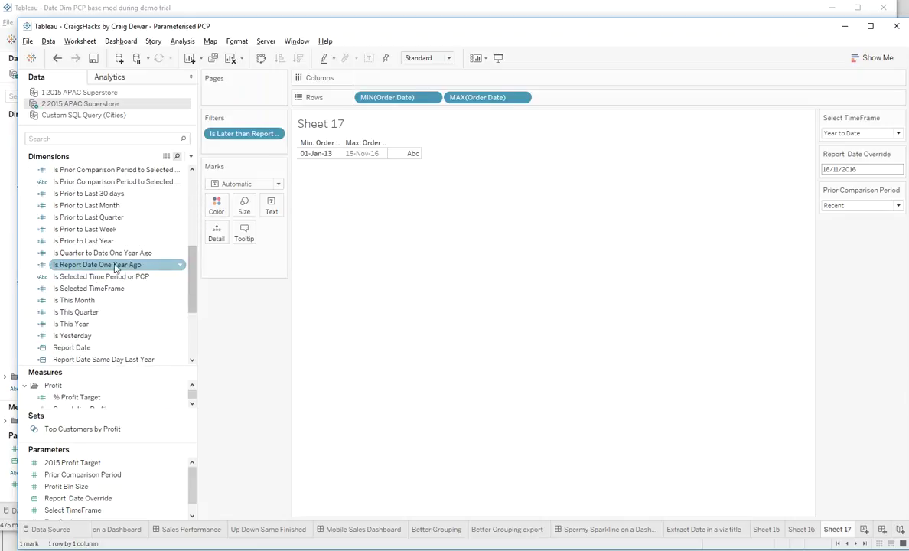
# Review the Is Selected Time Period or PCP calculation, then add it to Rows to split dates by period
pyautogui.rightClick(66, 277)
pyautogui.click(108, 358)
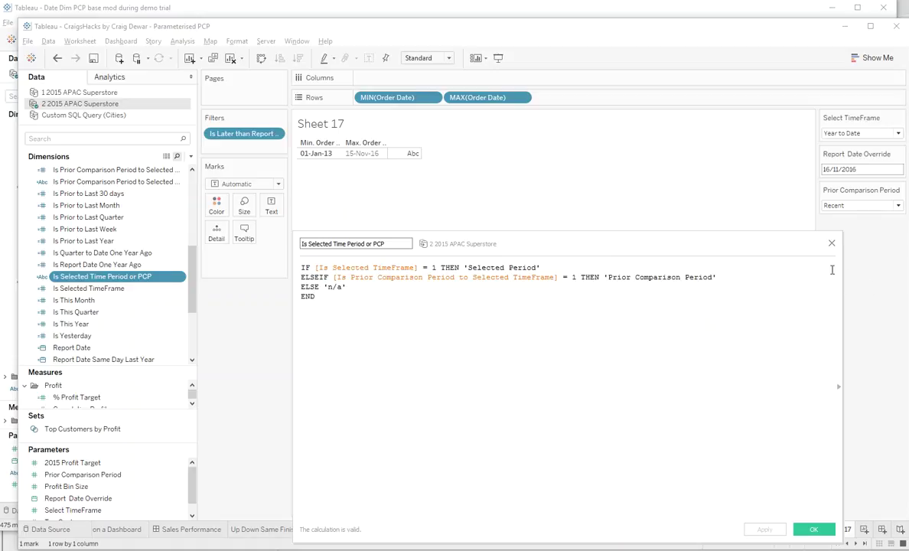
pyautogui.click(832, 243)
pyautogui.moveTo(103, 277); pyautogui.dragTo(371, 105)
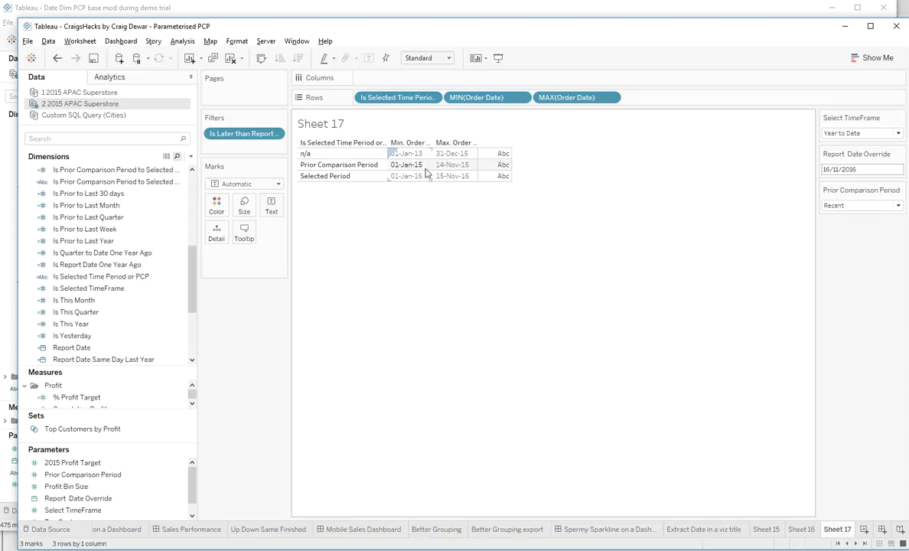
pyautogui.click(840, 134)
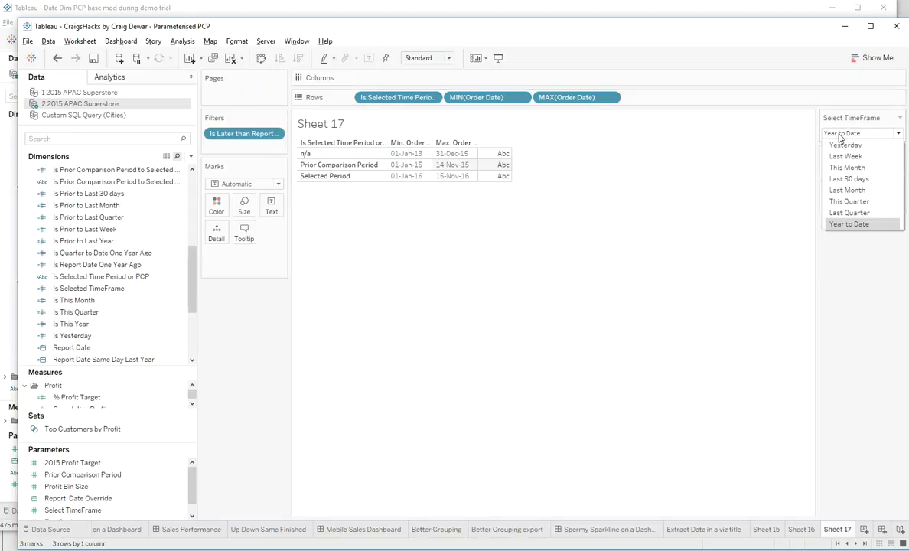
# Switch Select TimeFrame to This Quarter, giving a Selected Period of 01-Oct-16 to 15-Nov-16
pyautogui.click(849, 201)
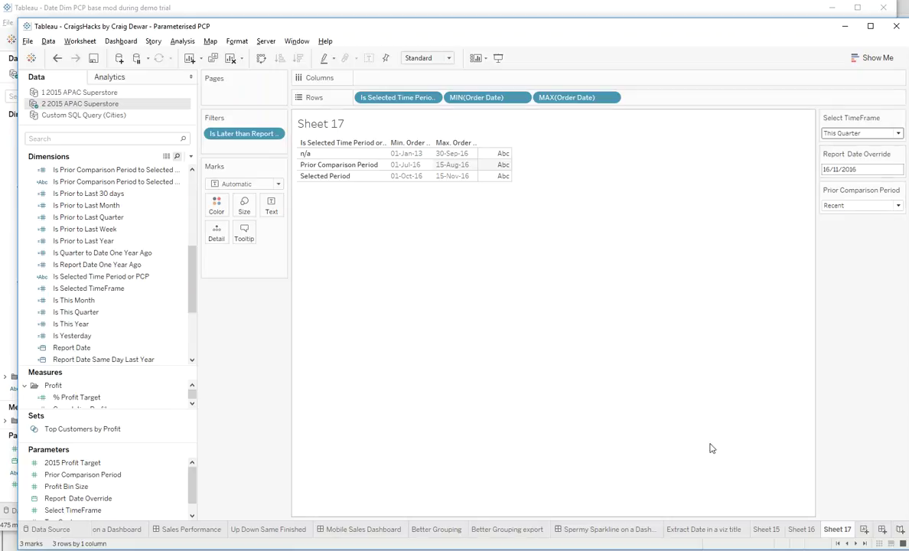
pyautogui.scroll(5, 231, 505)
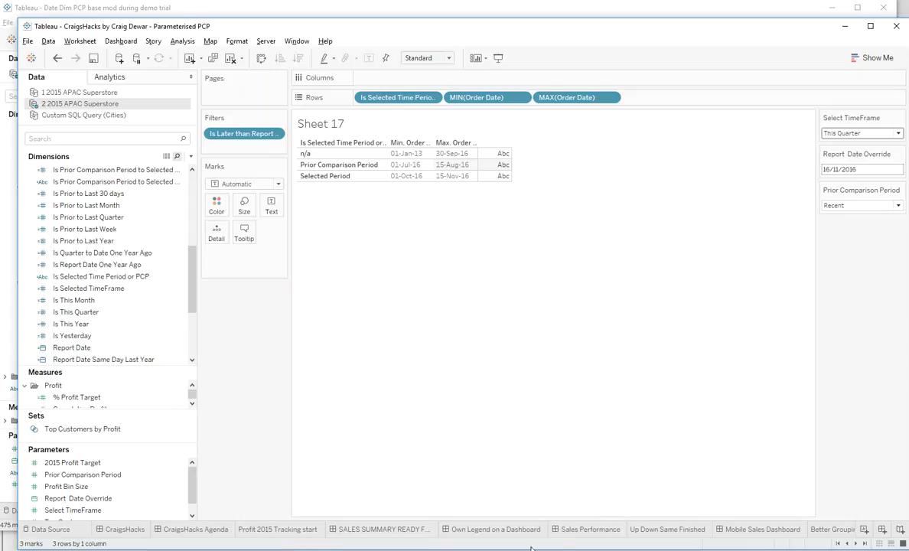
# From the Sales Performance dashboard's map zone, go to the Up Down Same Finished worksheet
pyautogui.click(575, 530)
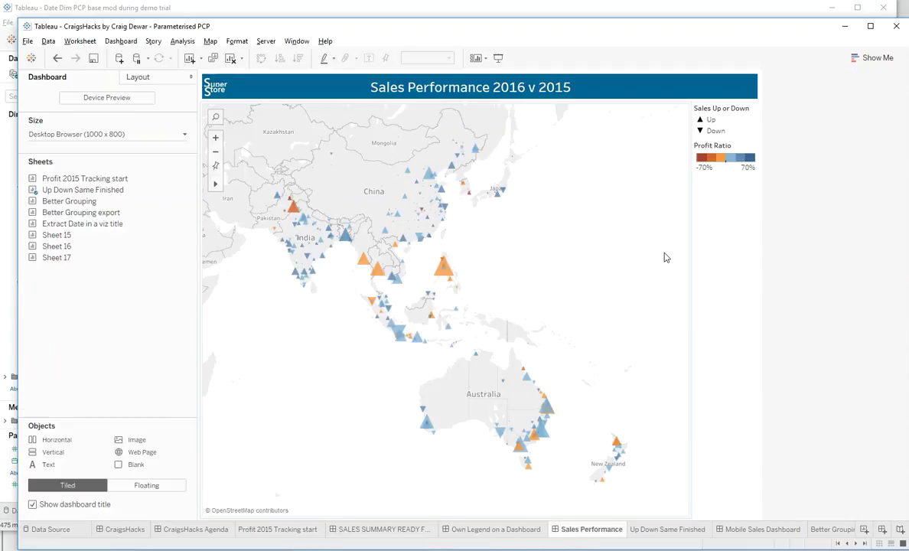
pyautogui.moveTo(443, 182)
pyautogui.click(551, 223)
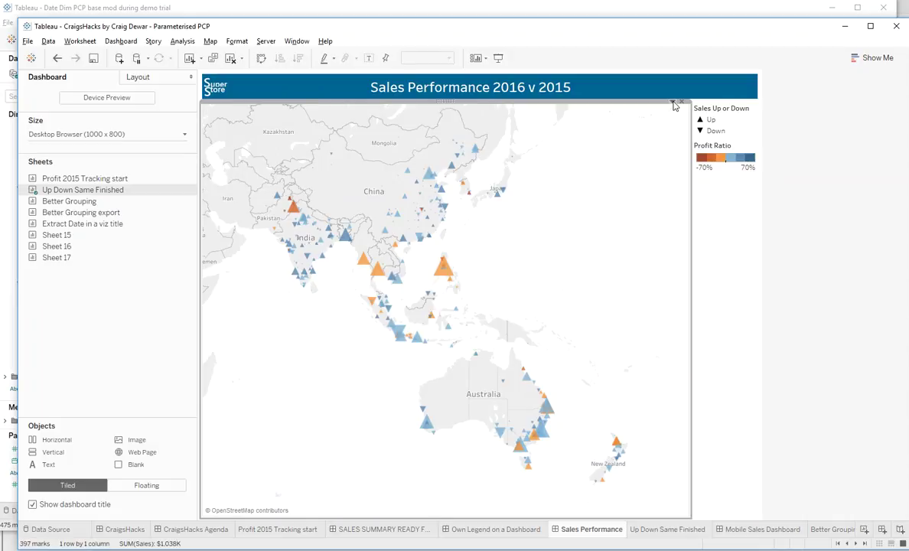
pyautogui.click(674, 104)
pyautogui.click(603, 110)
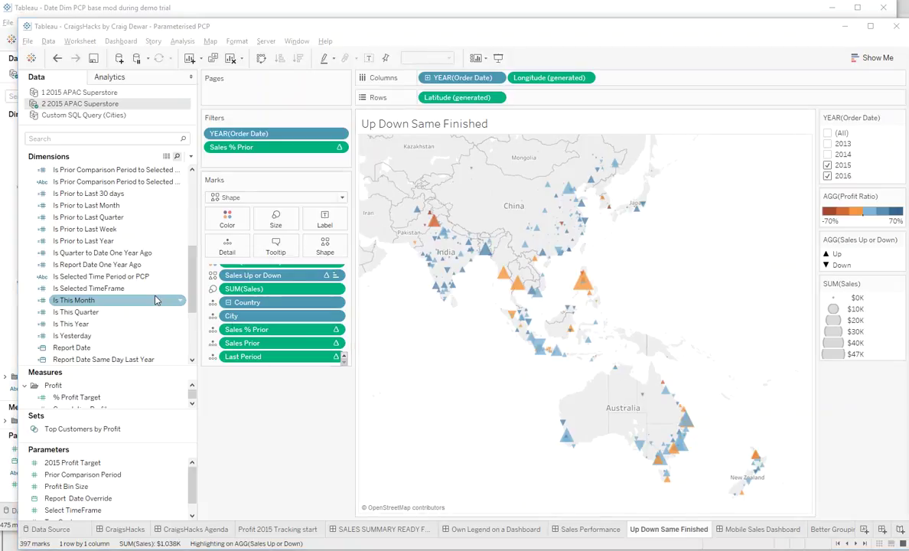
pyautogui.click(167, 140)
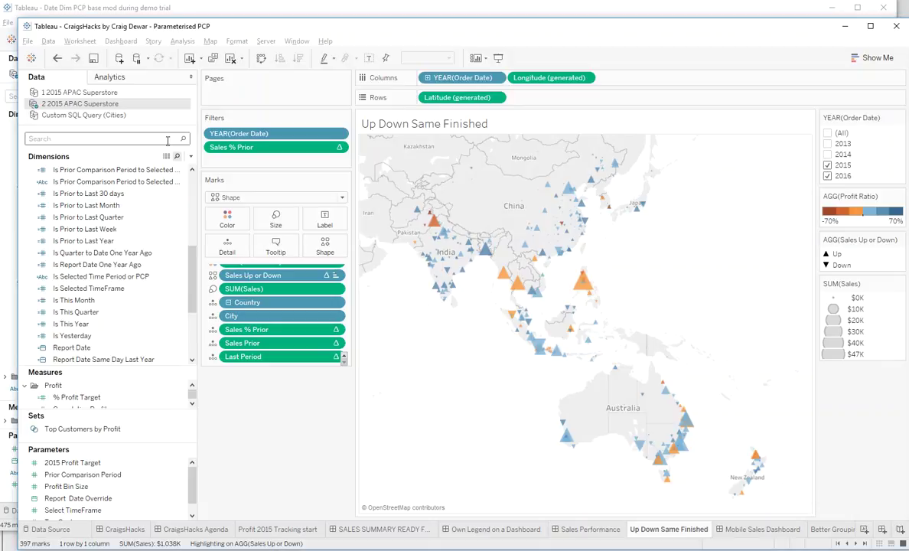
# Filter the map to Is Later than Report Date = 0, cutting SUM(Sales) to $864K
pyautogui.write('lat')
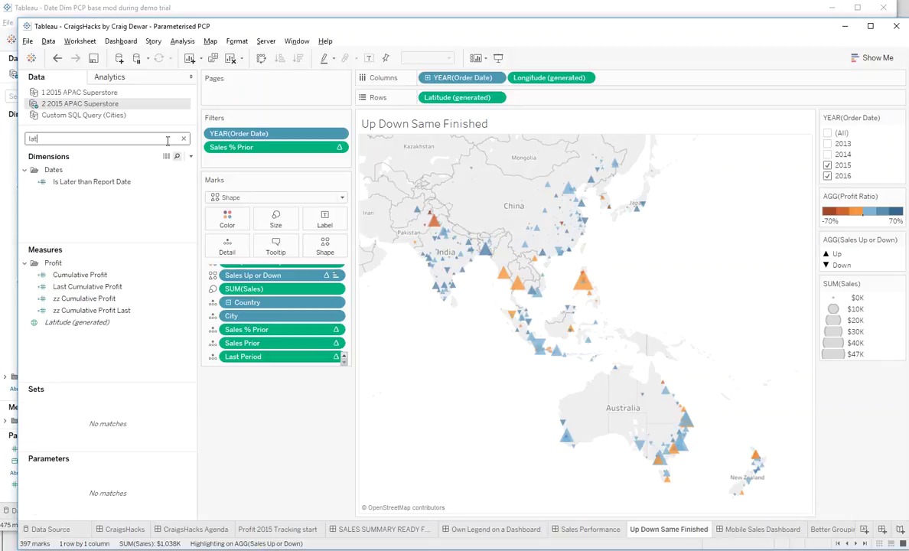
pyautogui.click(81, 184)
pyautogui.moveTo(82, 184); pyautogui.dragTo(230, 162)
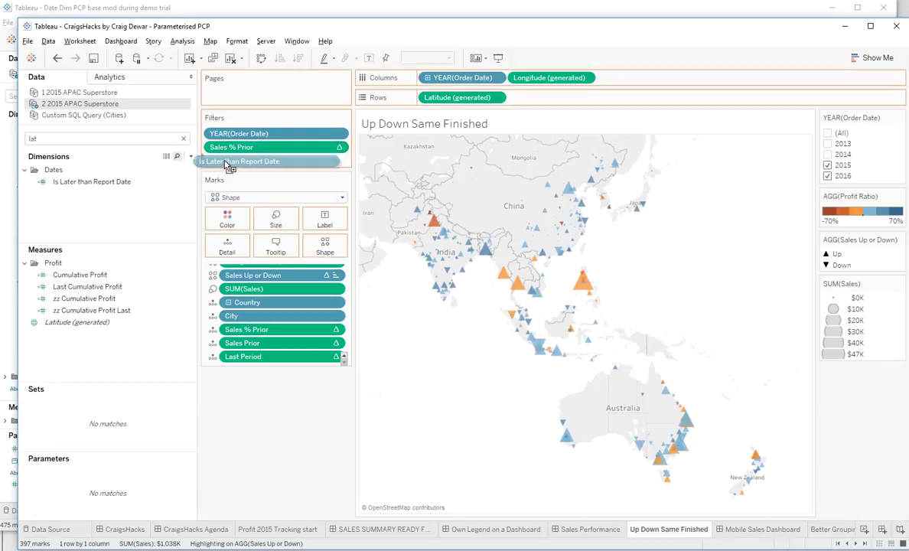
pyautogui.click(358, 207)
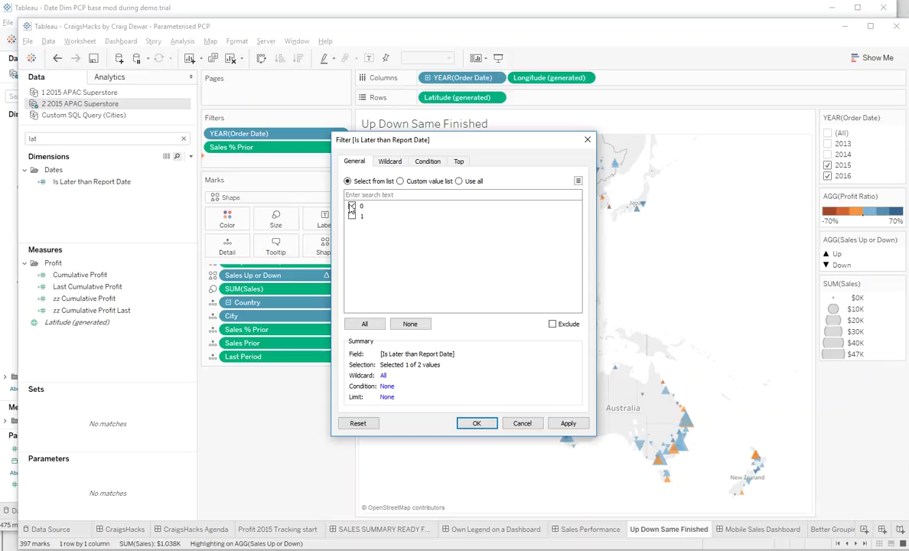
pyautogui.click(476, 423)
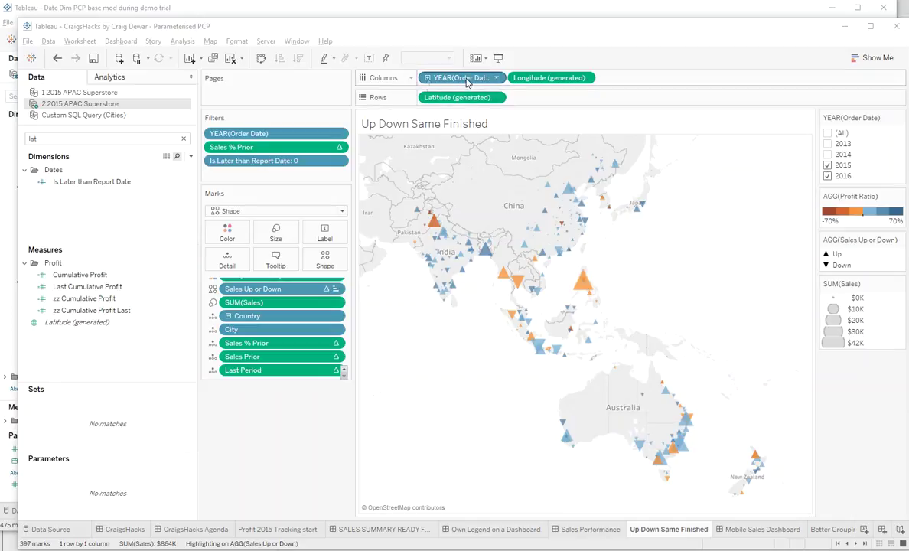
pyautogui.click(183, 138)
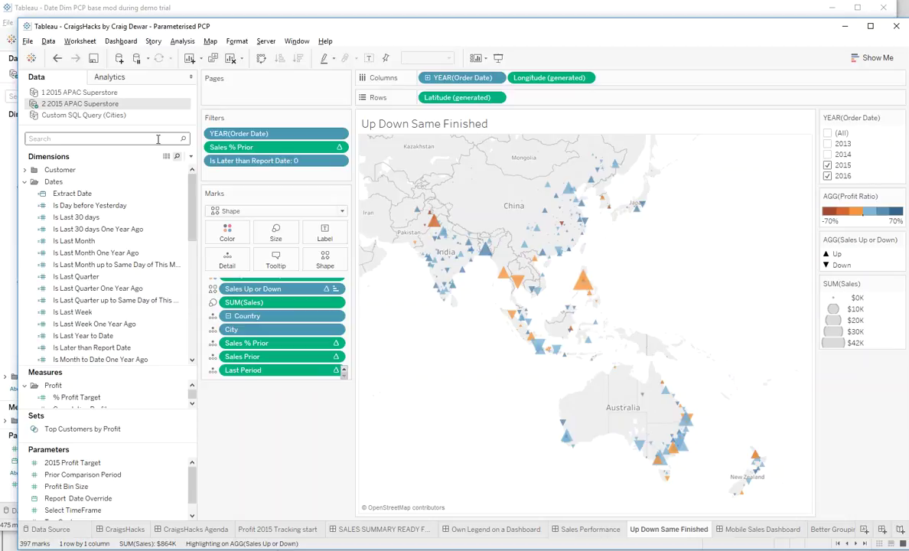
# Put Is Selected Time Period or PCP on Columns and remove the Sales % Prior and YEAR(Order Date) filters
pyautogui.write('se')
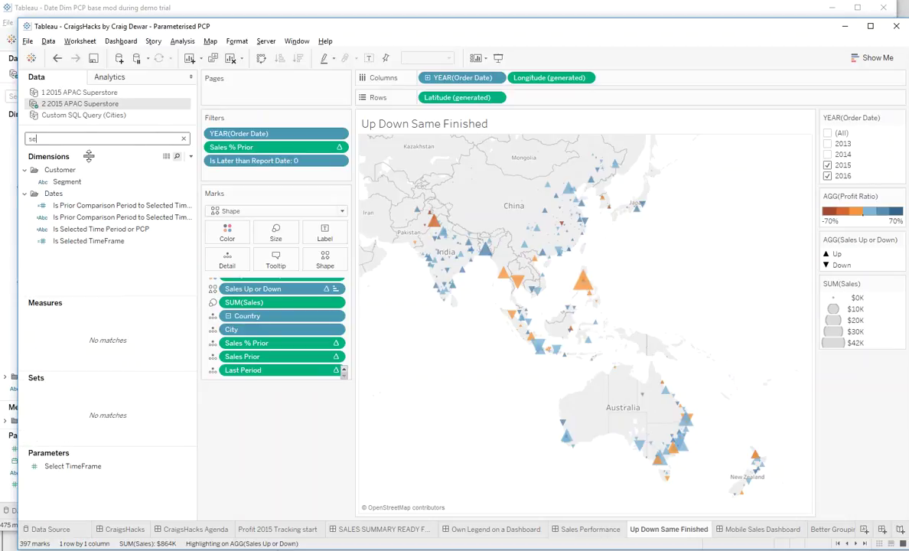
pyautogui.click(107, 230)
pyautogui.moveTo(107, 229); pyautogui.dragTo(454, 82)
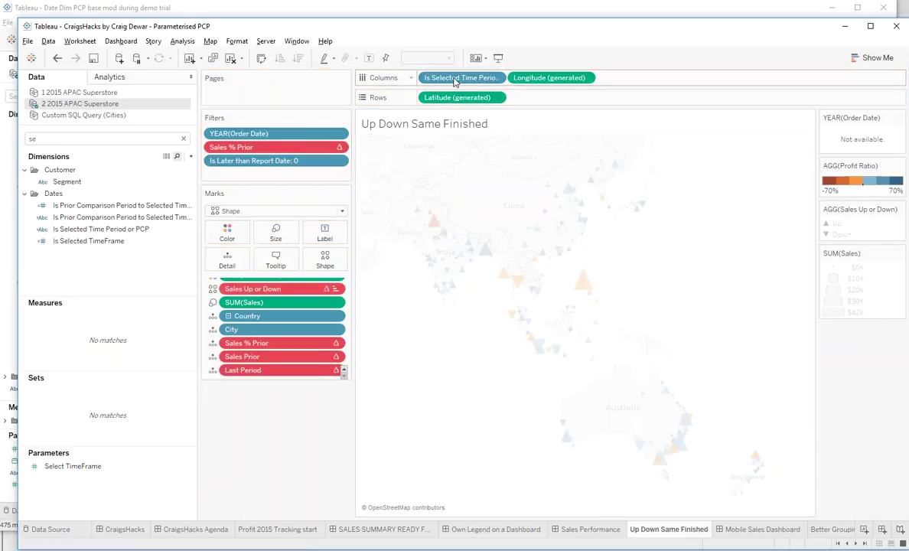
pyautogui.moveTo(251, 147); pyautogui.dragTo(284, 442)
pyautogui.moveTo(272, 133); pyautogui.dragTo(280, 468)
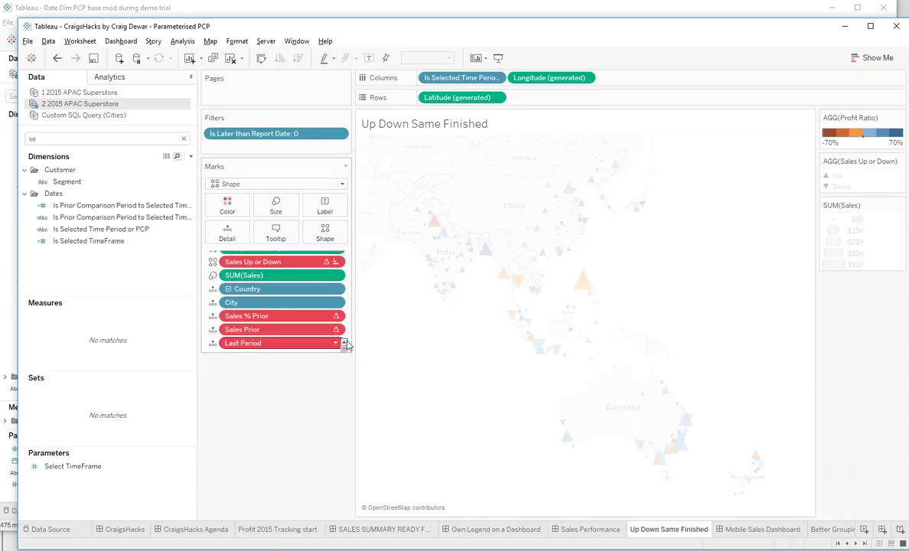
# Set Last Period to compute using Is Selected Time Period or PCP
pyautogui.scroll(1, 346, 344)
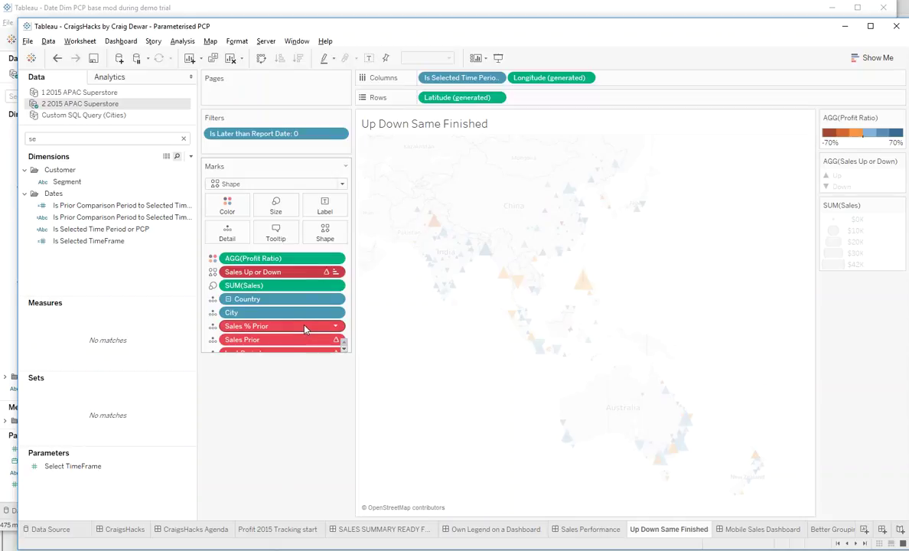
pyautogui.click(344, 349)
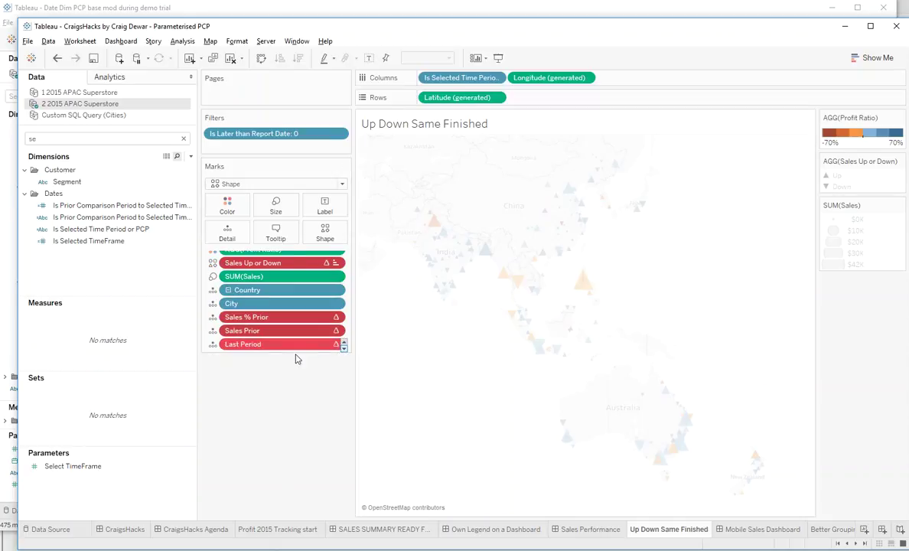
pyautogui.click(336, 347)
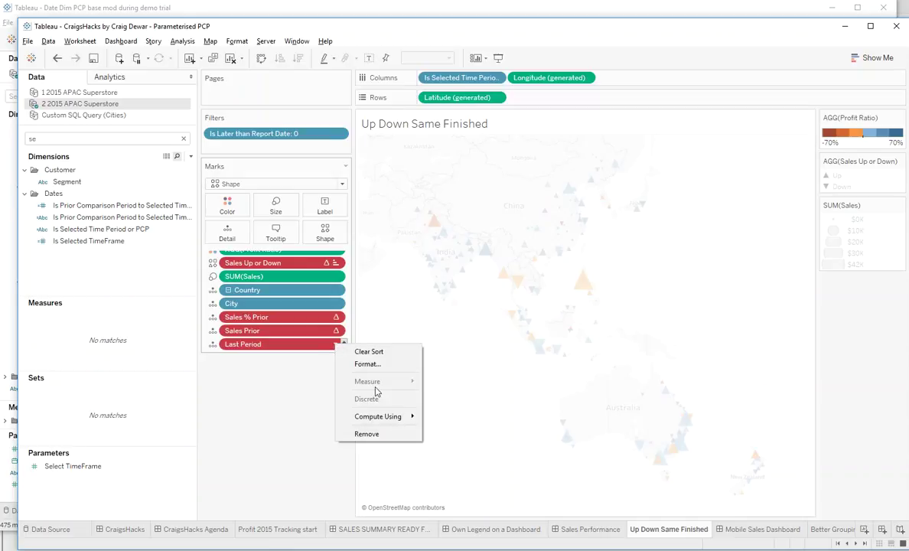
pyautogui.moveTo(386, 418)
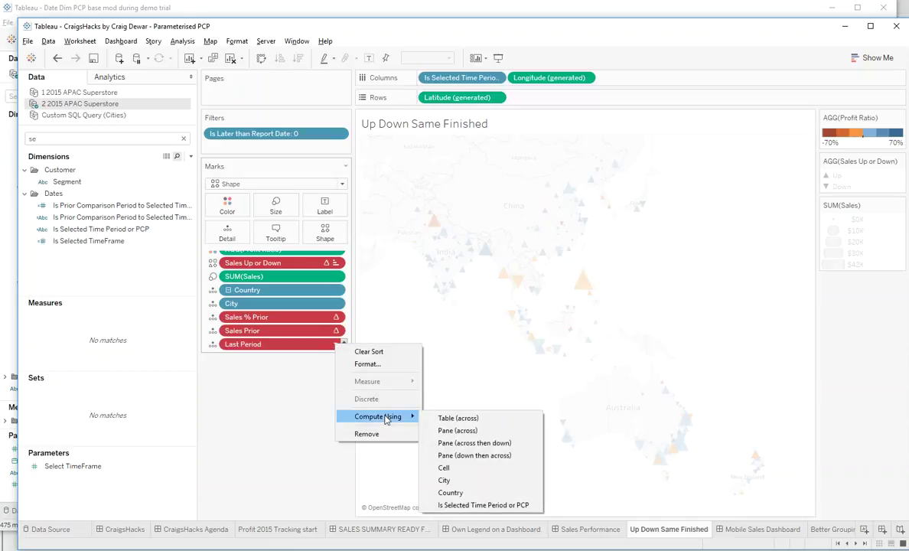
pyautogui.click(507, 506)
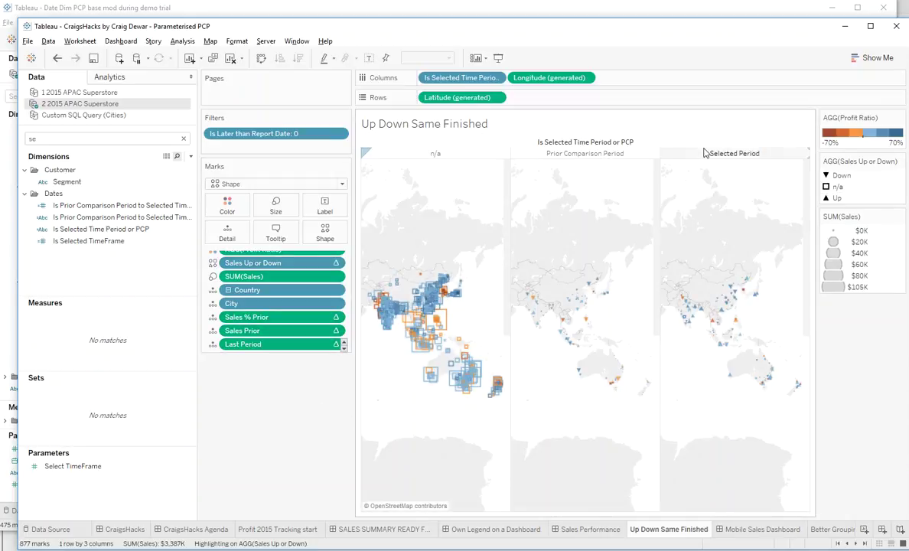
# Keep only the Prior Comparison Period and Selected Period panels, excluding n/a
pyautogui.click(580, 154)
pyautogui.keyDown('ctrl'); pyautogui.click(708, 153); pyautogui.keyUp('ctrl')
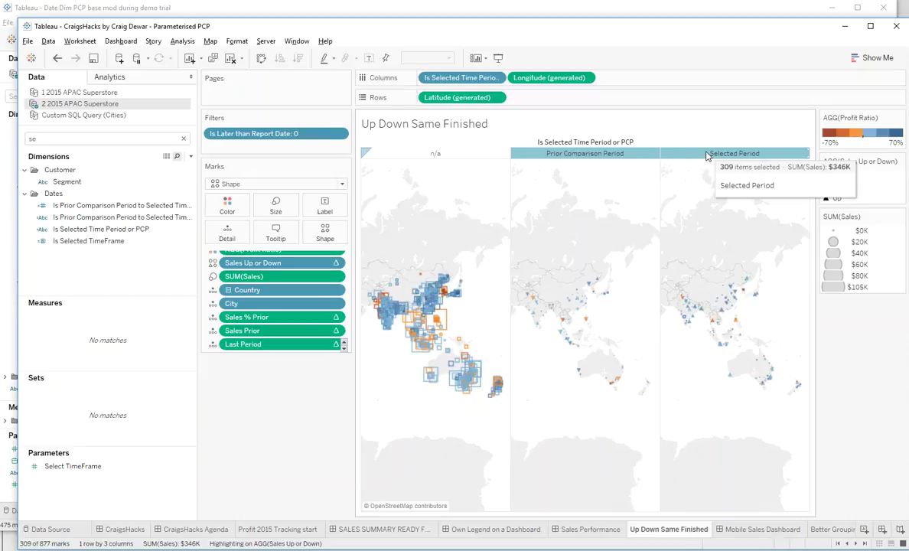
pyautogui.rightClick(708, 155)
pyautogui.click(719, 171)
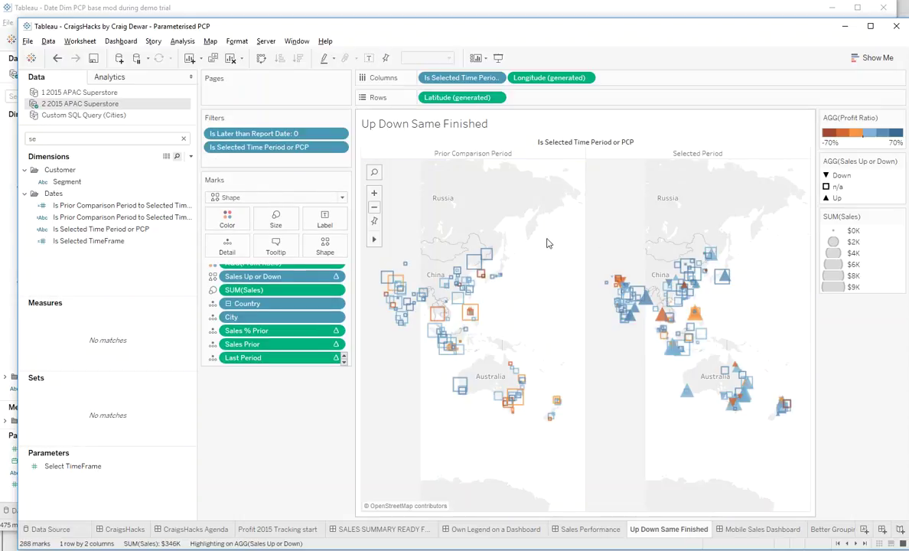
# Hide the Prior Comparison Period column and clear the Data pane search
pyautogui.rightClick(462, 156)
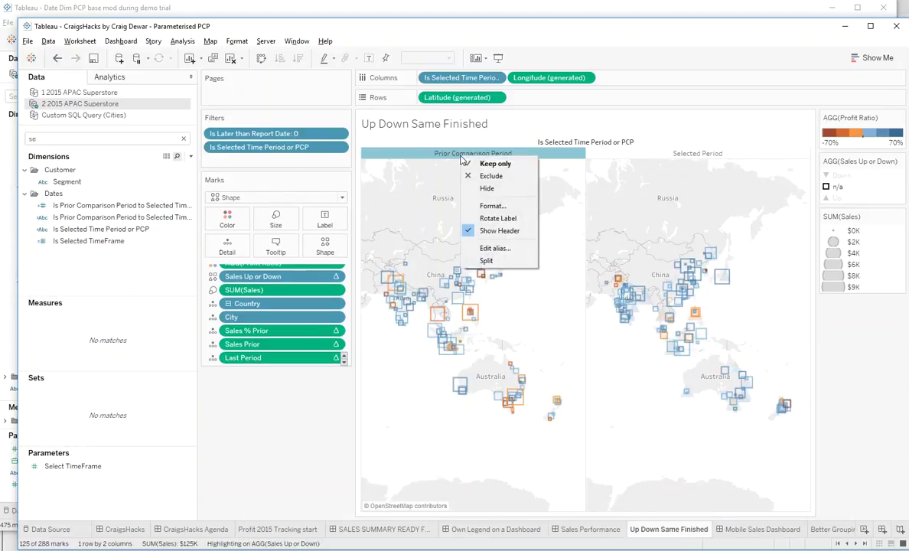
pyautogui.click(483, 189)
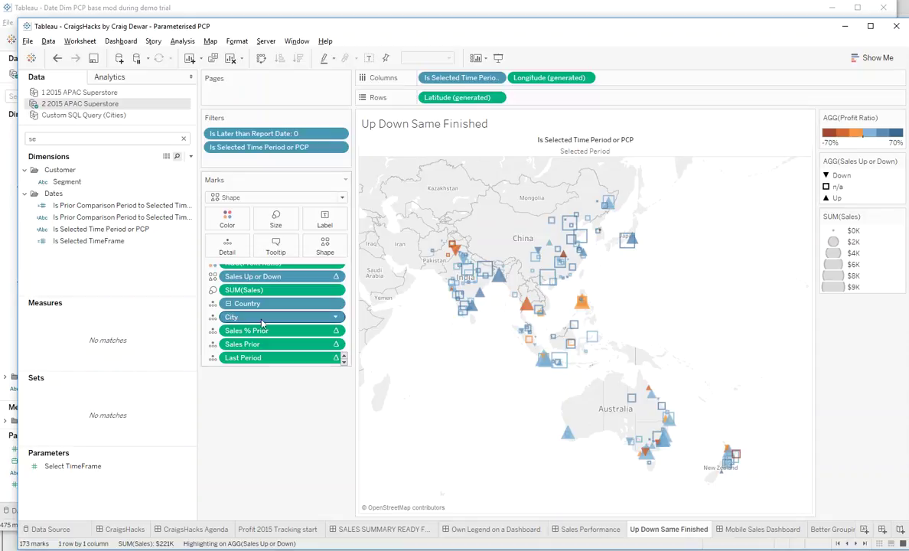
pyautogui.click(182, 139)
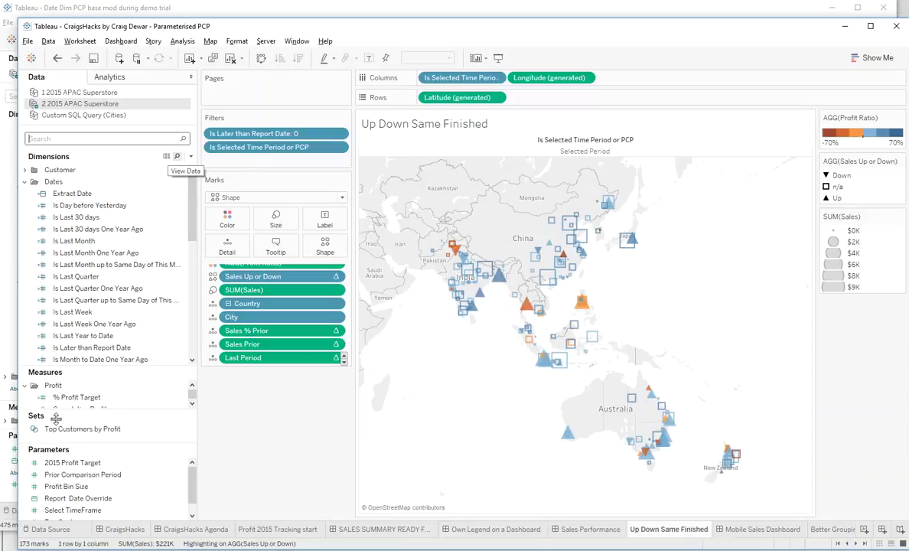
# Show parameter controls for Select TimeFrame, Report Date Override and Prior Comparison Period
pyautogui.click(94, 510)
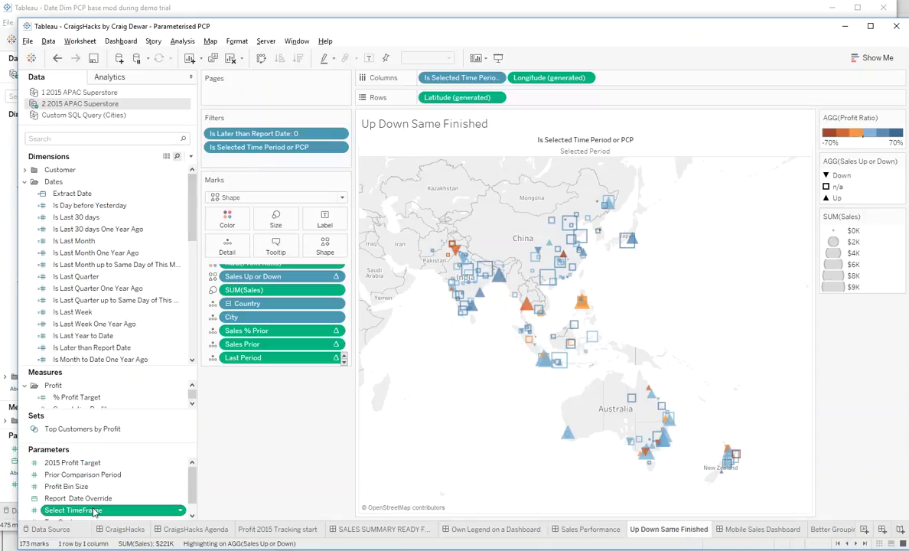
pyautogui.rightClick(94, 511)
pyautogui.click(126, 304)
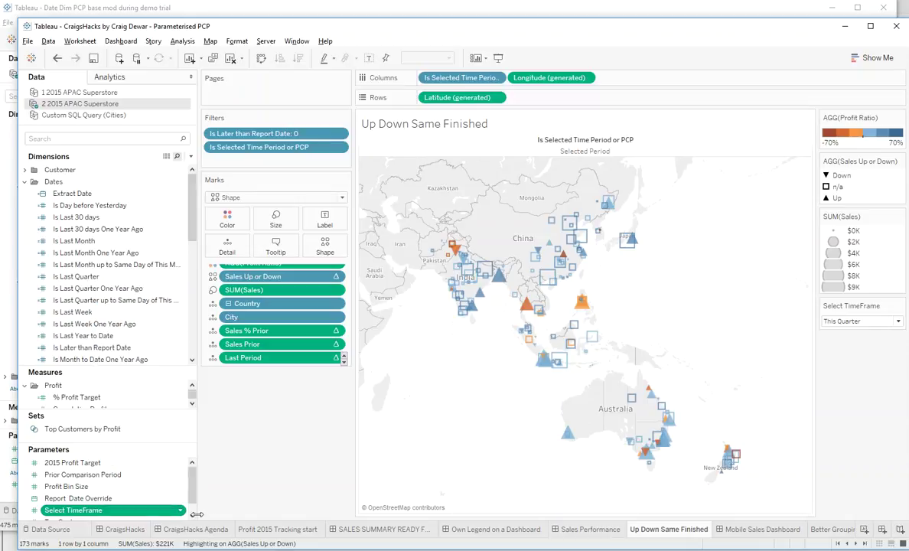
pyautogui.scroll(-1, 179, 480)
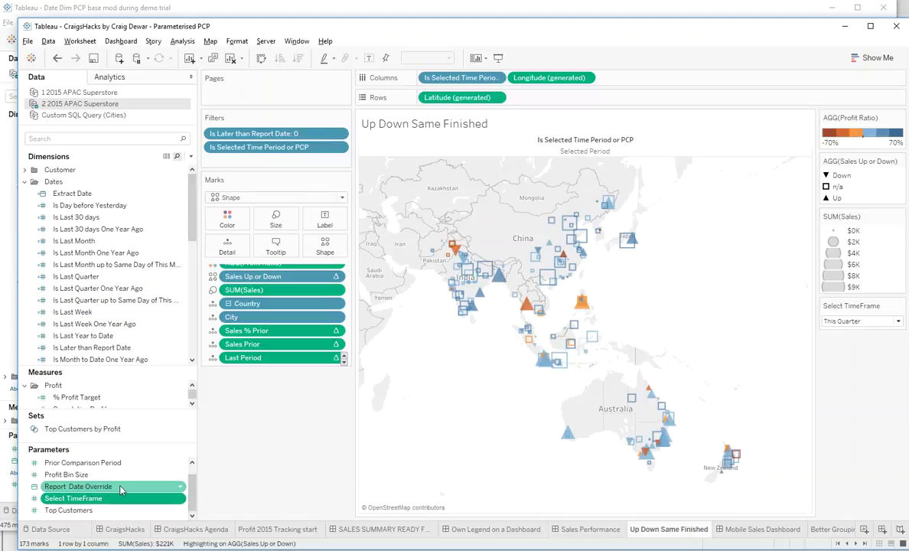
pyautogui.rightClick(120, 490)
pyautogui.click(146, 275)
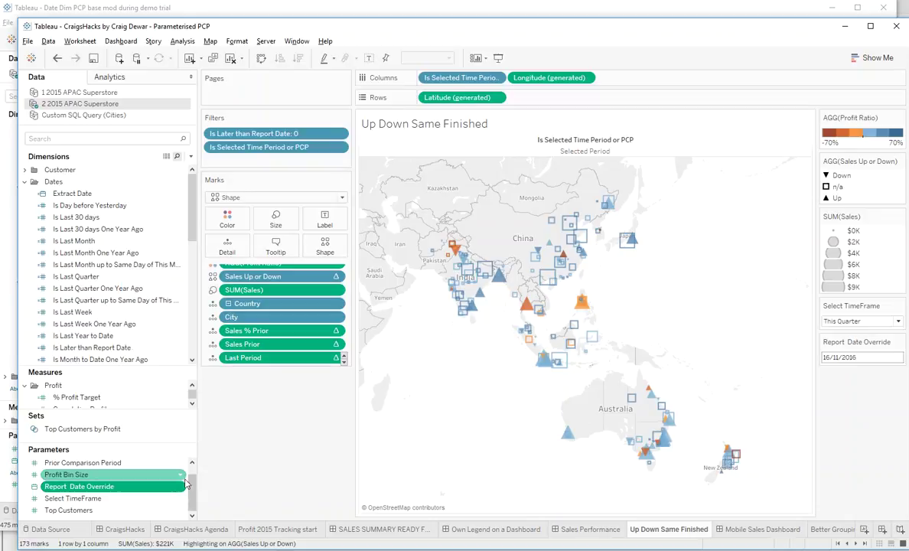
pyautogui.rightClick(153, 463)
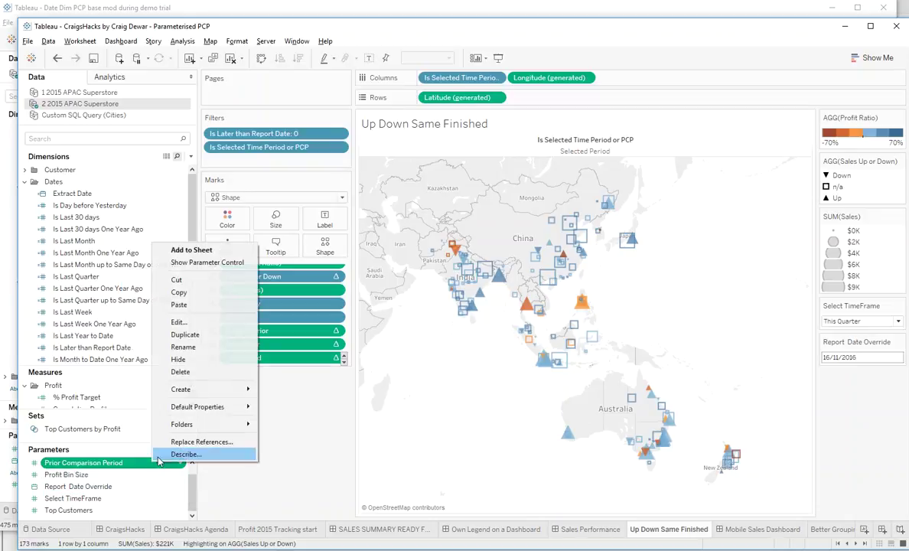
pyautogui.click(207, 262)
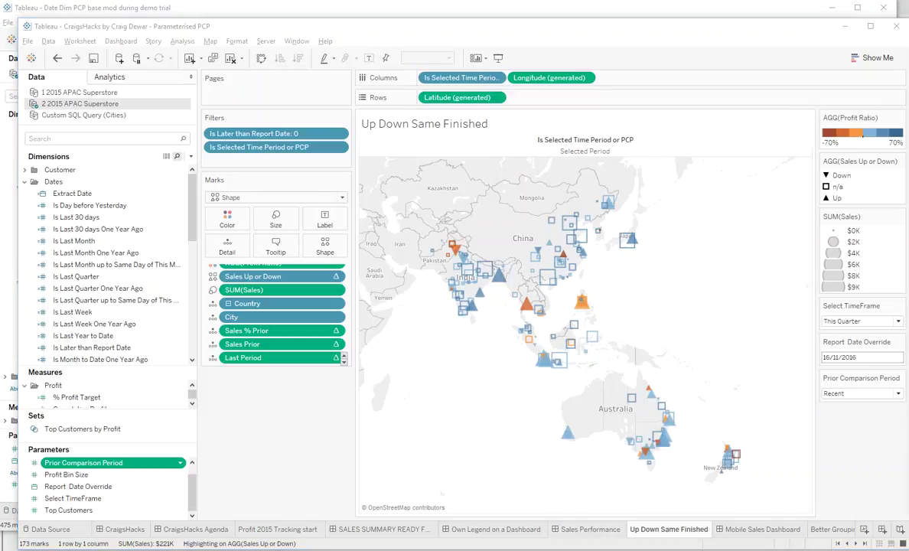
pyautogui.click(161, 138)
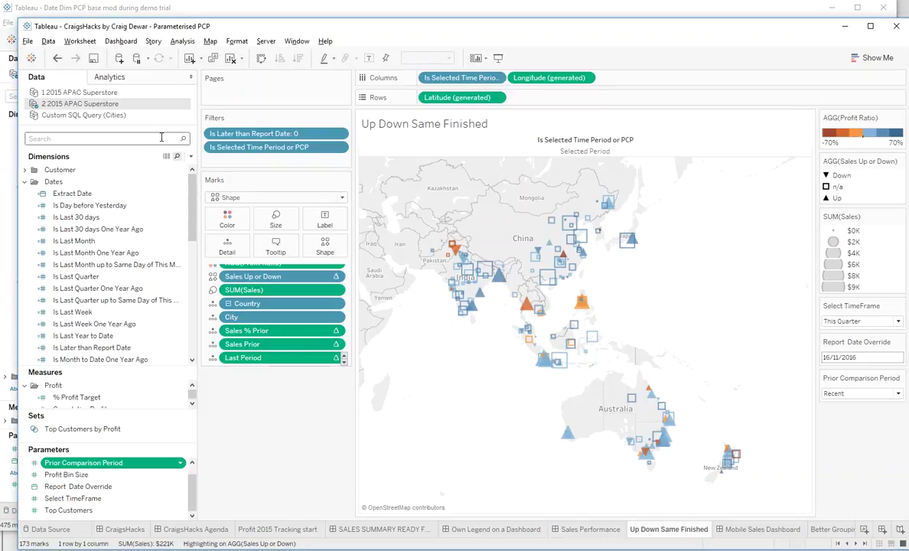
# Review the label field's CASE formula without changes, then add the label field to the map's Marks card
pyautogui.write('label')
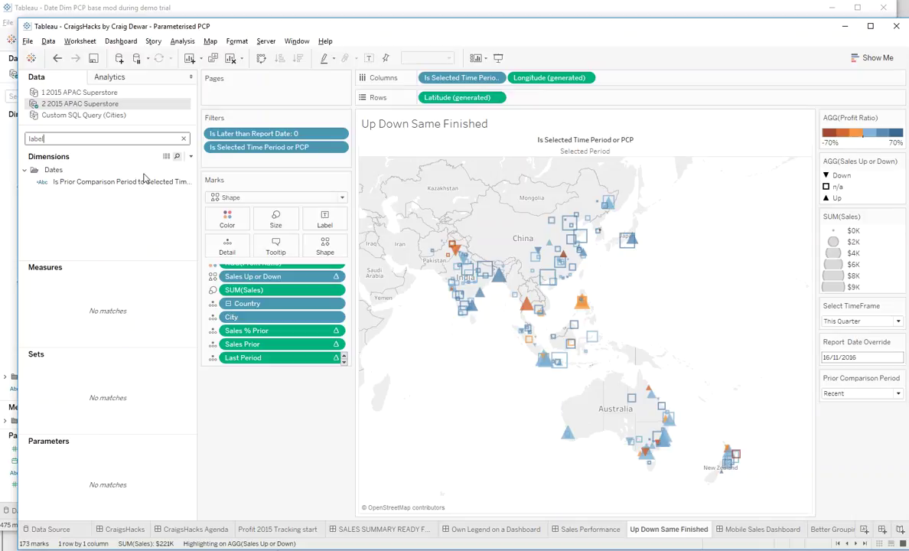
pyautogui.rightClick(125, 181)
pyautogui.click(157, 262)
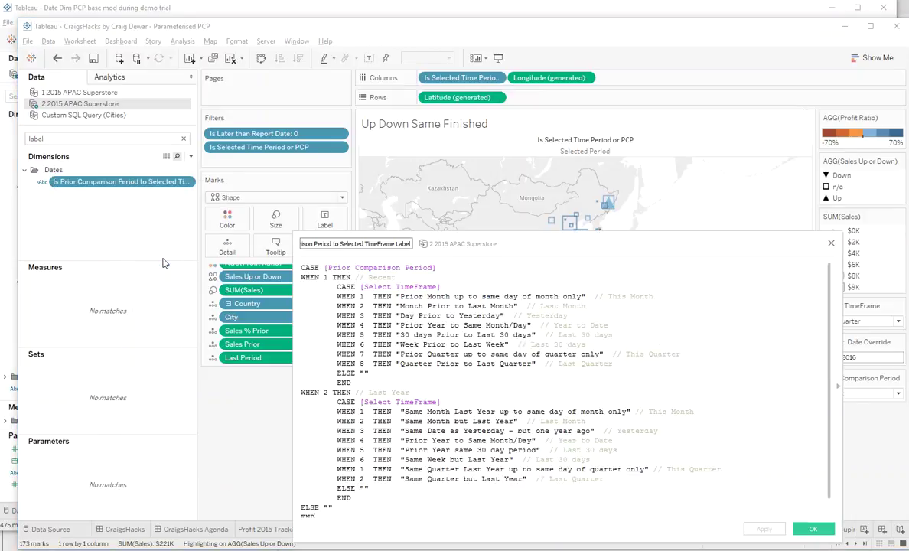
pyautogui.moveTo(538, 245); pyautogui.dragTo(504, 158)
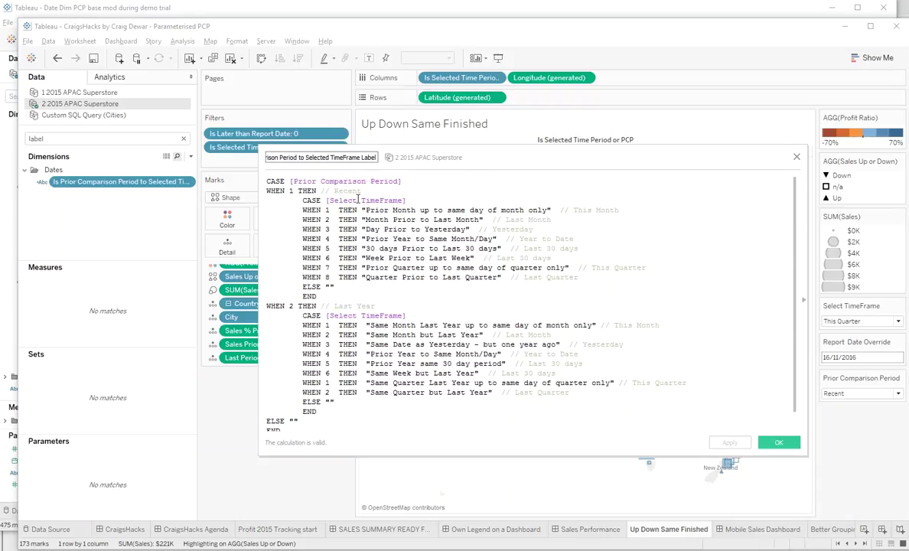
pyautogui.moveTo(368, 210); pyautogui.dragTo(474, 197)
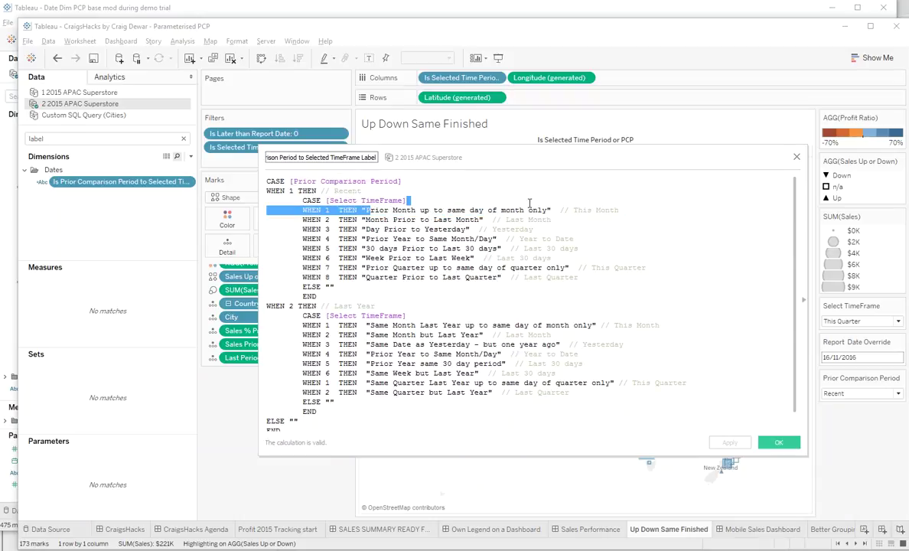
pyautogui.click(796, 156)
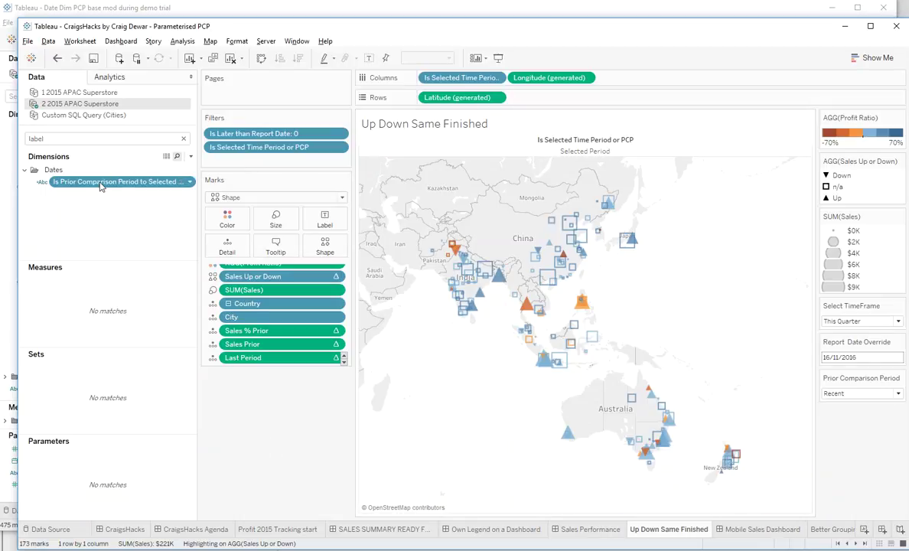
pyautogui.moveTo(97, 186); pyautogui.dragTo(237, 251)
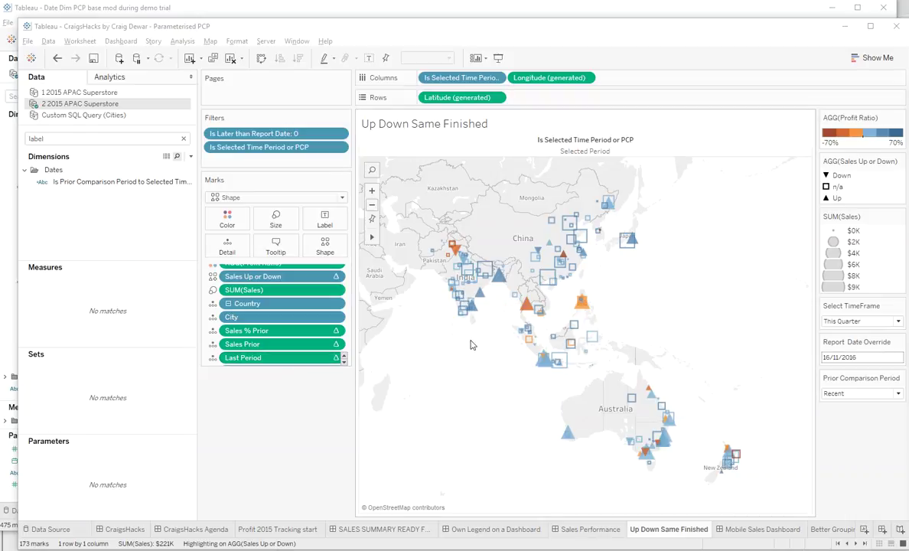
# In the tooltip, replace the period field with Select TimeFrame and AGG(Last Period) with the comparison-period label
pyautogui.click(80, 41)
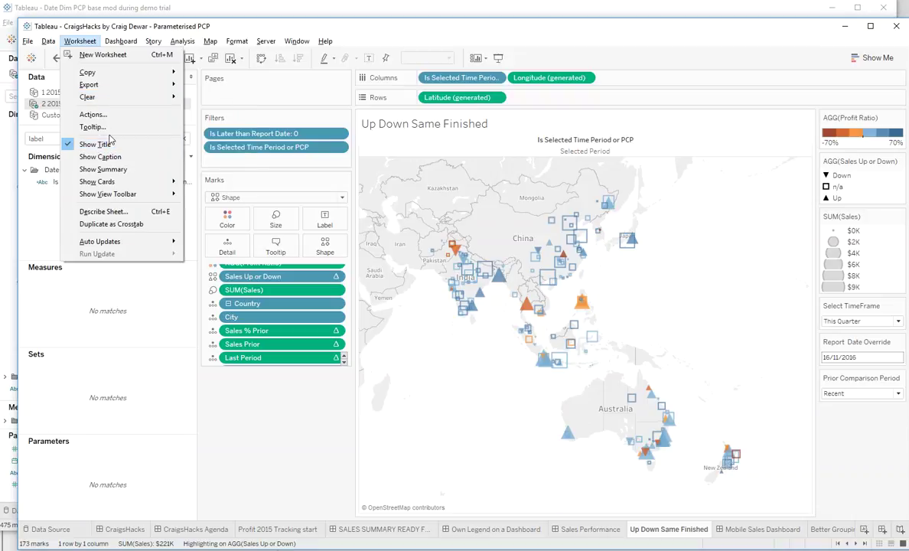
pyautogui.click(93, 127)
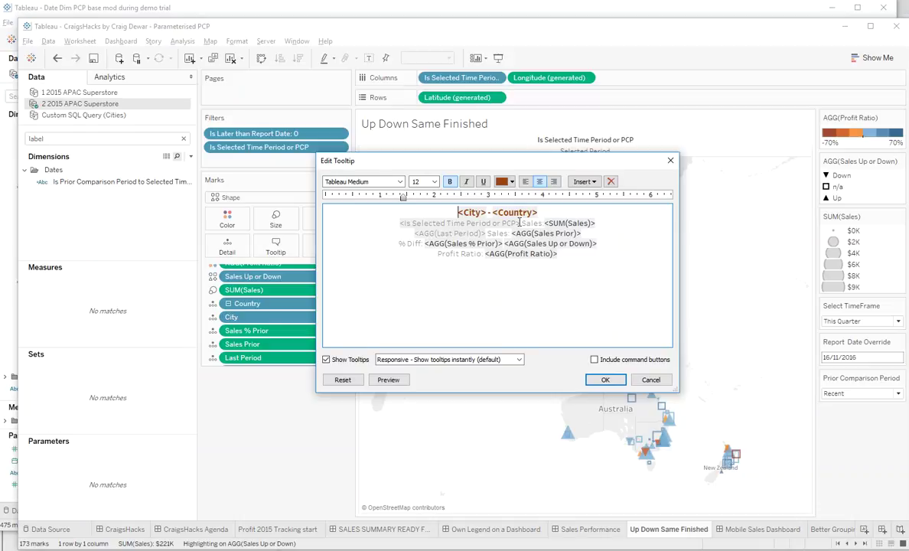
pyautogui.moveTo(520, 222); pyautogui.dragTo(374, 220)
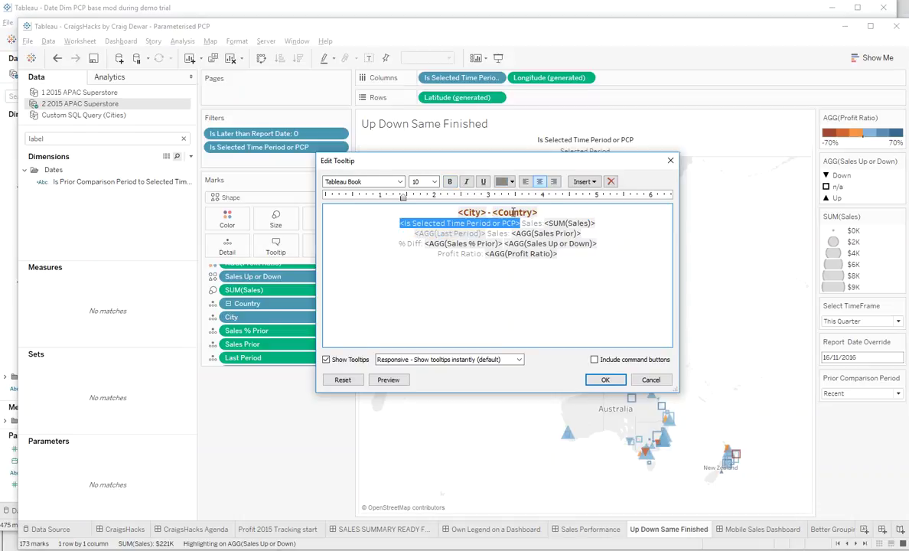
pyautogui.click(595, 182)
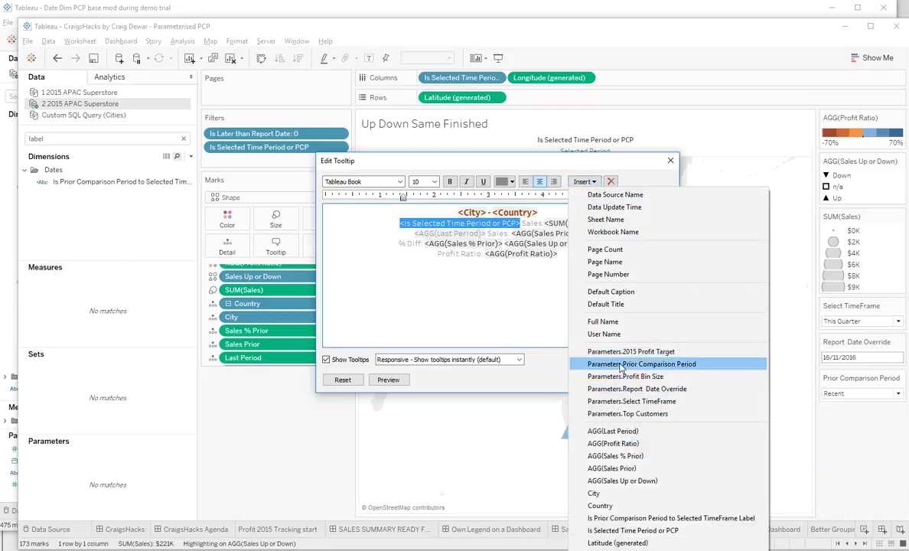
pyautogui.click(635, 402)
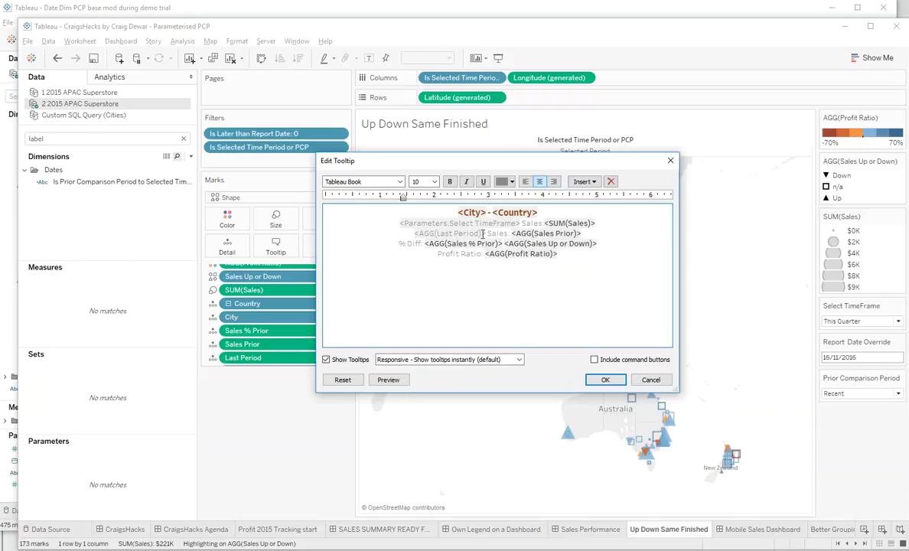
pyautogui.moveTo(485, 233); pyautogui.dragTo(415, 233)
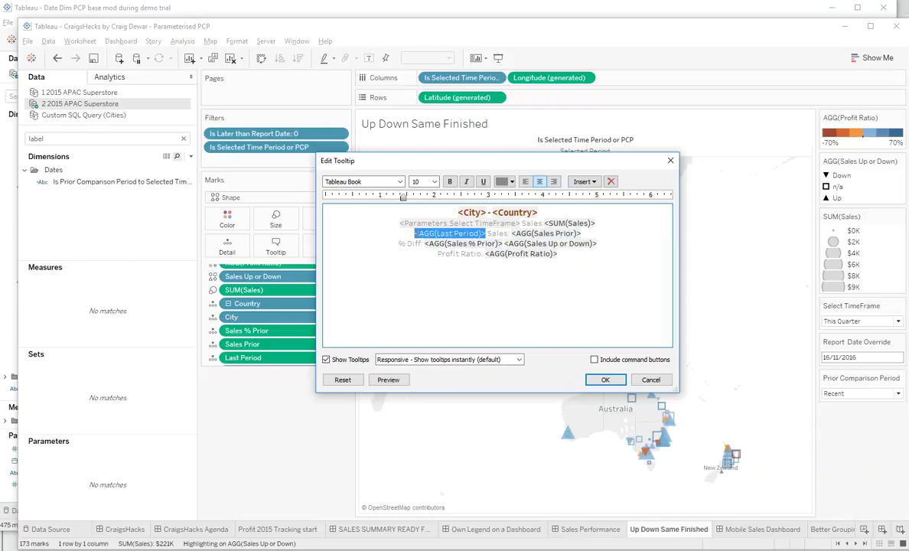
pyautogui.click(593, 182)
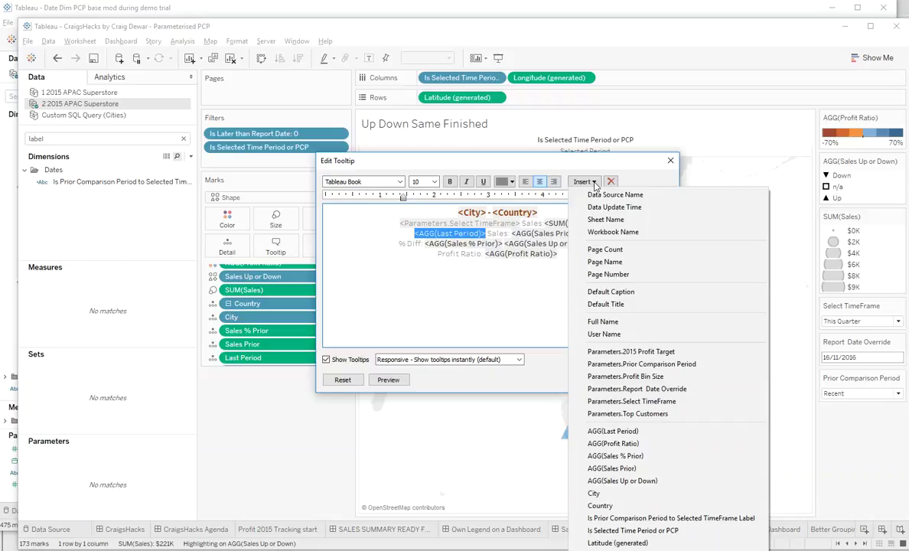
pyautogui.click(722, 520)
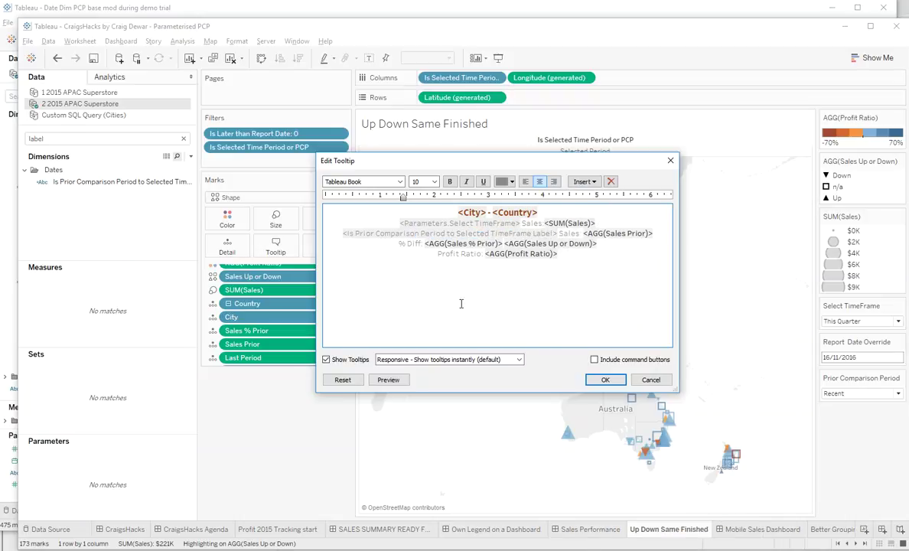
# Apply the tooltip edits and hide n/a in the Sales Up or Down legend, leaving Up and Down triangles
pyautogui.click(658, 379)
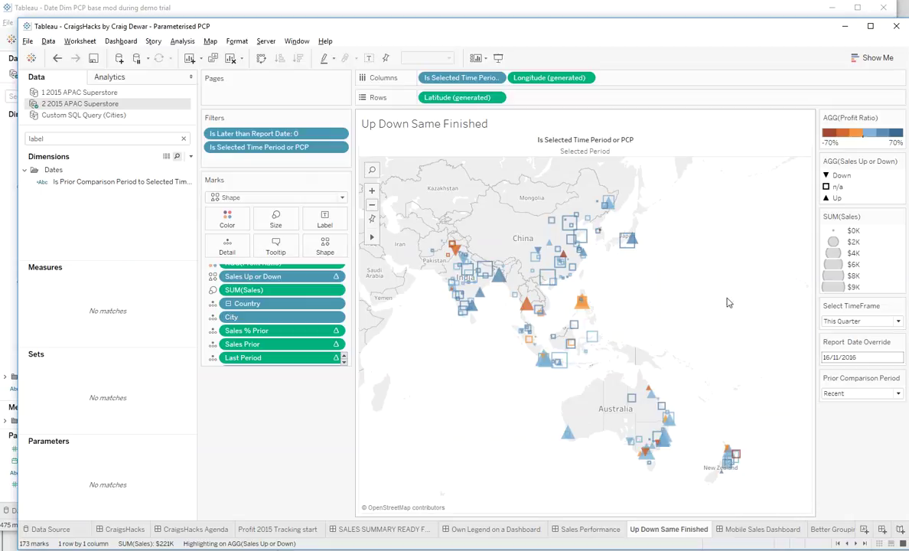
pyautogui.rightClick(839, 190)
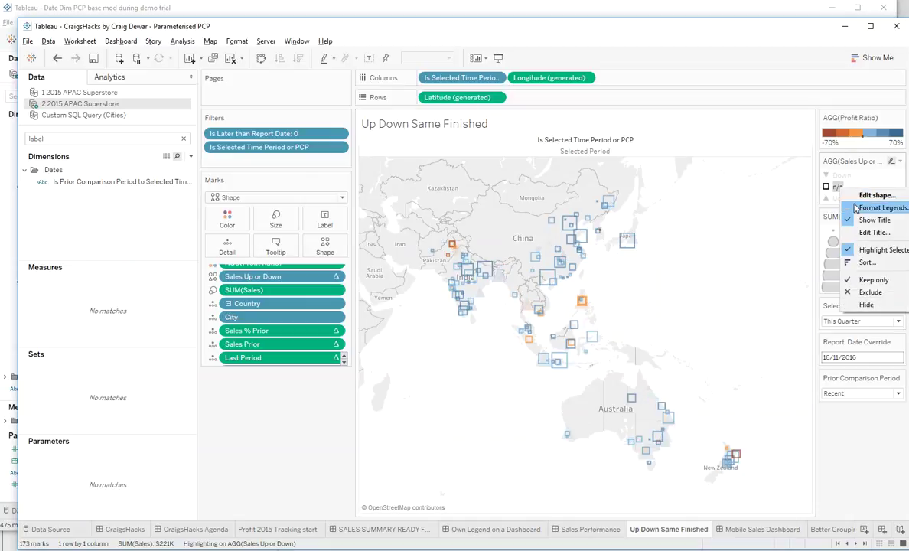
pyautogui.click(867, 304)
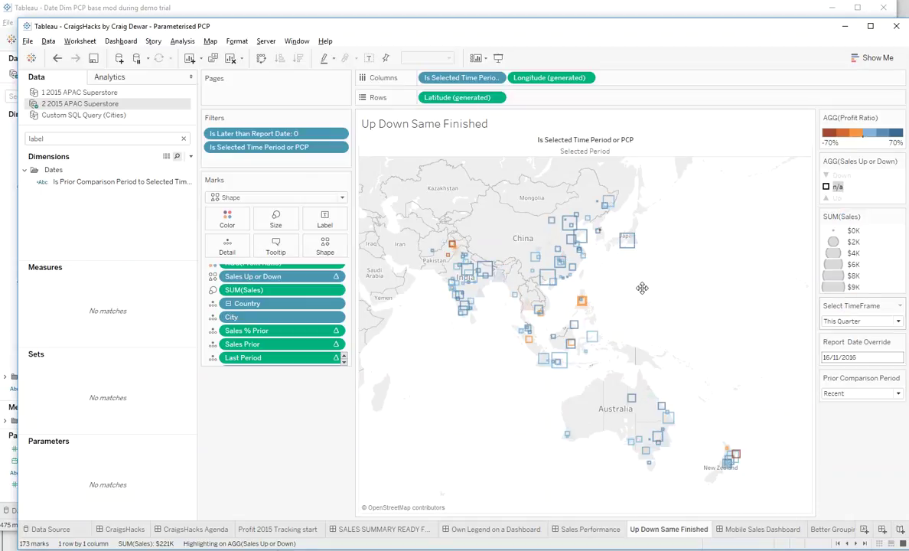
pyautogui.moveTo(630, 242)
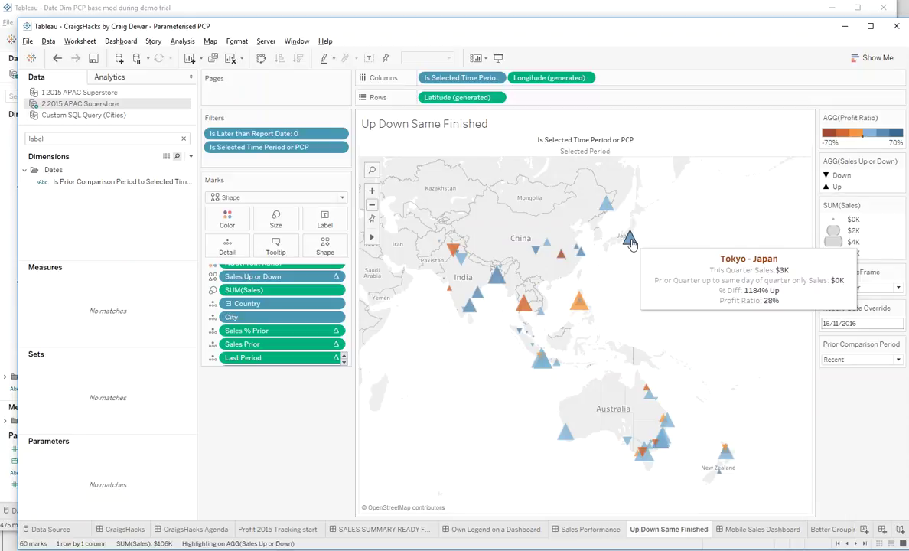
pyautogui.moveTo(580, 311)
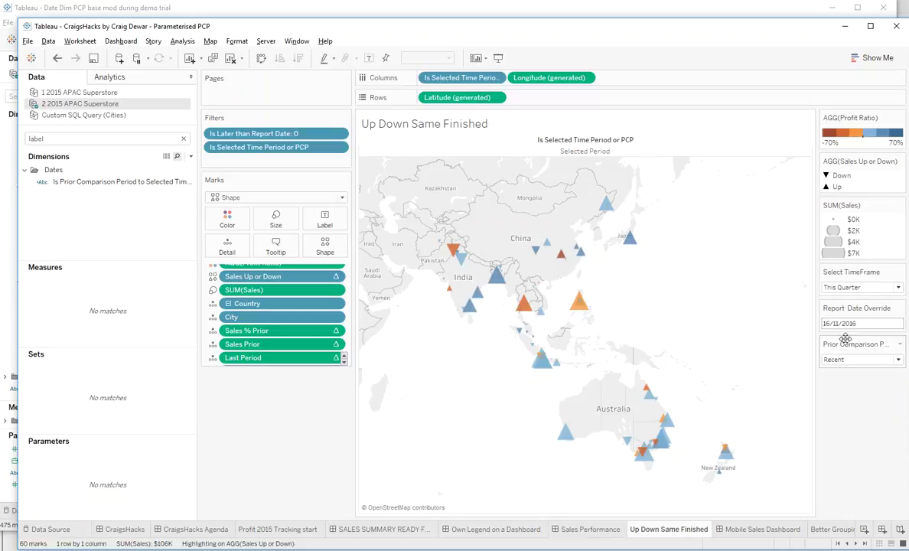
# Compare Last 30 days against Last Year, leaving 39 Up/Down marks totalling $55K sales
pyautogui.click(858, 289)
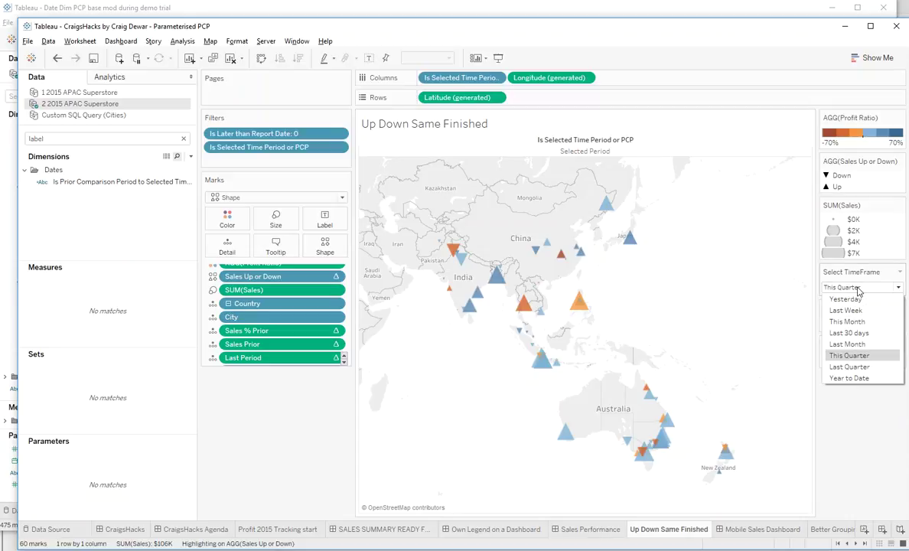
pyautogui.click(862, 378)
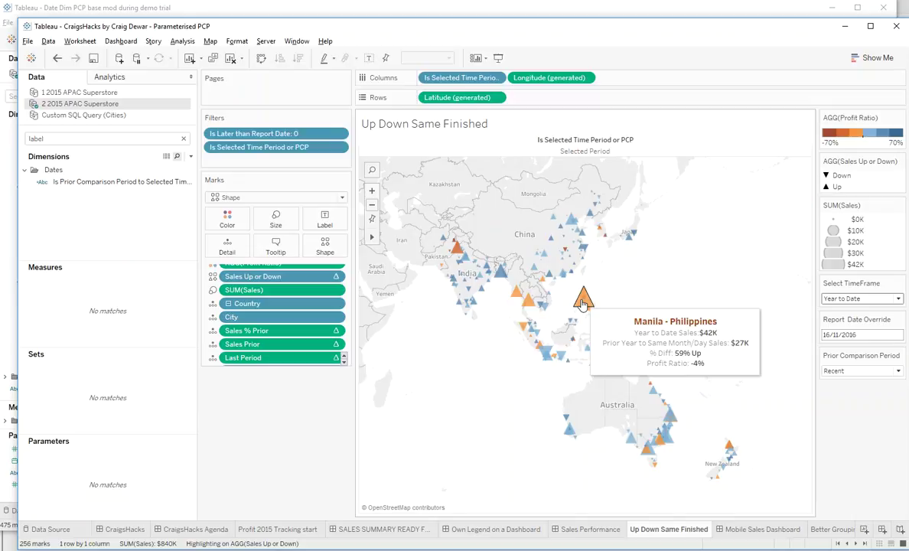
pyautogui.click(872, 372)
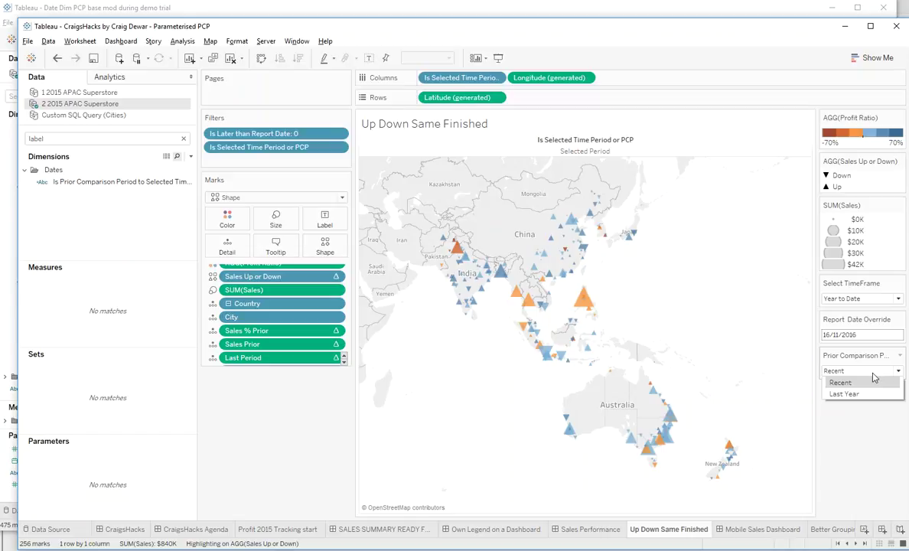
pyautogui.click(866, 299)
pyautogui.click(849, 344)
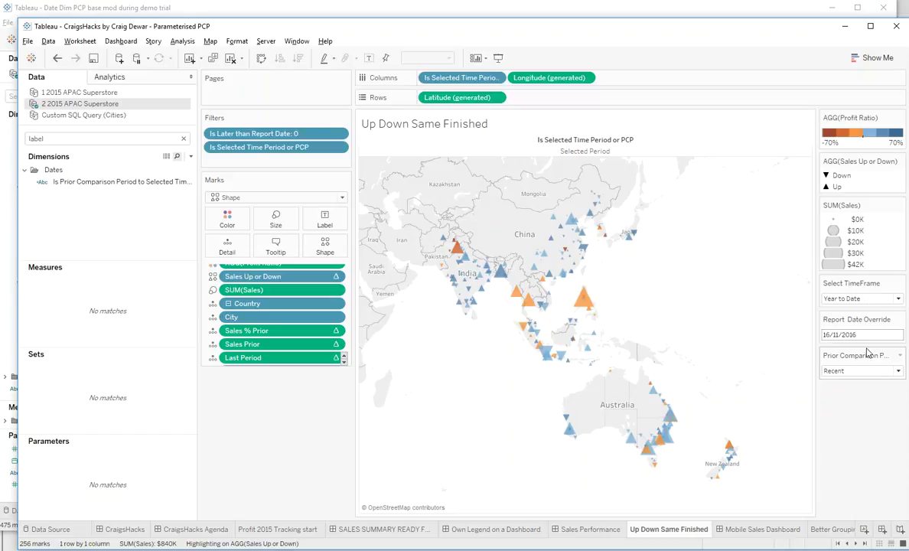
pyautogui.click(856, 382)
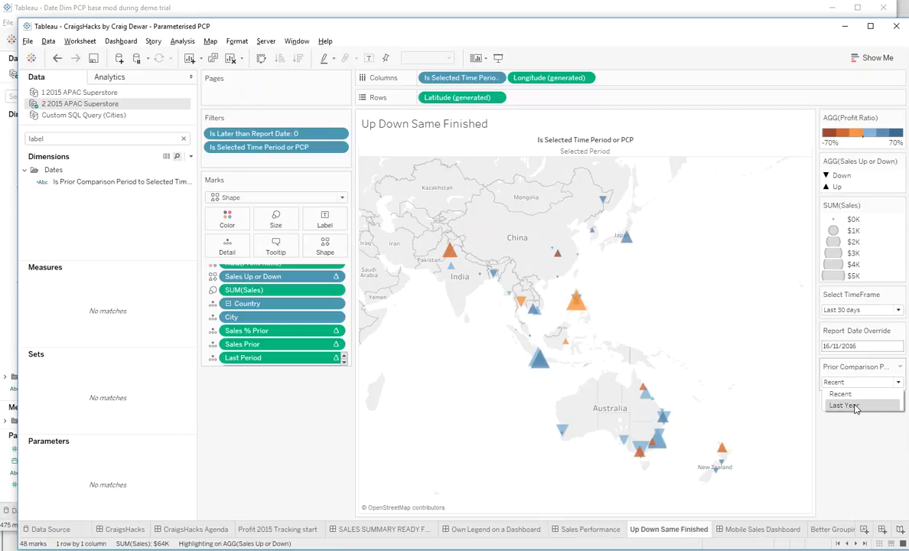
pyautogui.click(856, 404)
pyautogui.moveTo(574, 269)
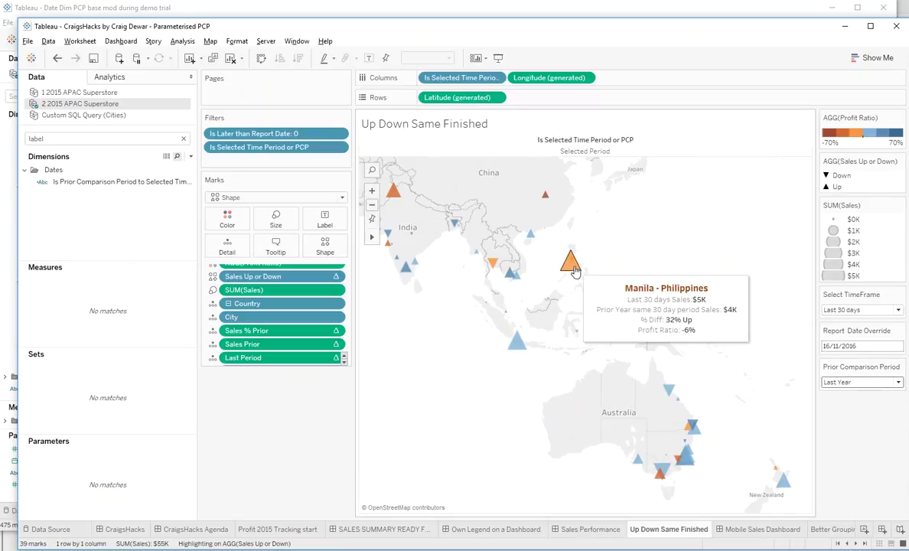
pyautogui.moveTo(668, 391)
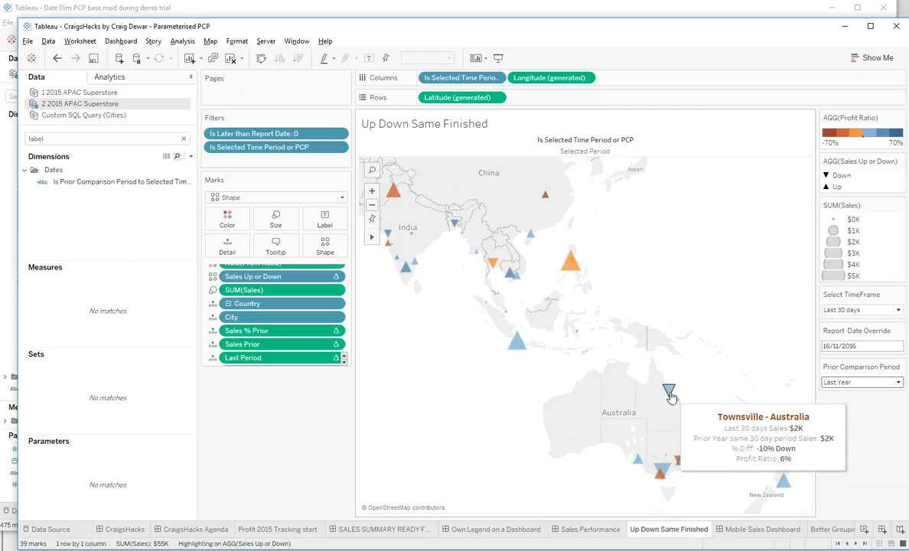
pyautogui.moveTo(693, 426)
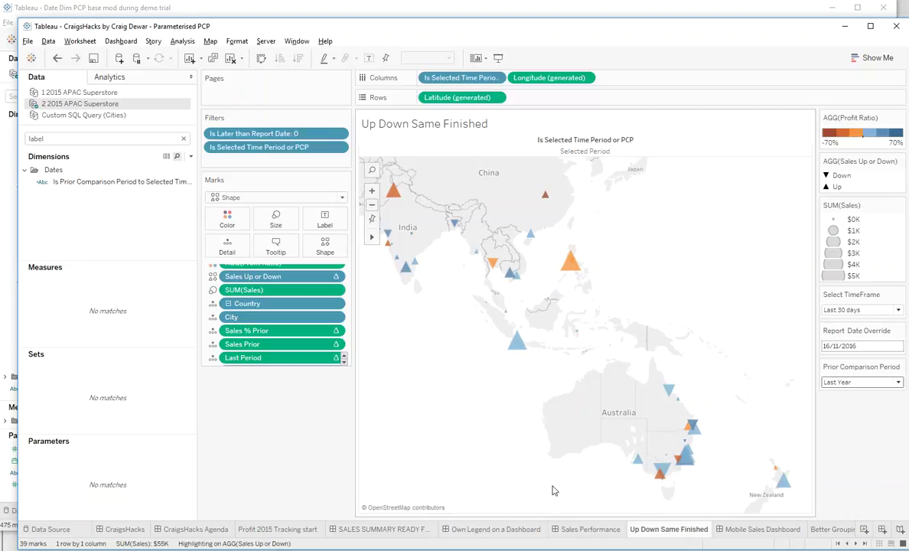
# On the Sales Performance dashboard, show the map's Prior Comparison Period and Select TimeFrame parameter controls
pyautogui.click(589, 529)
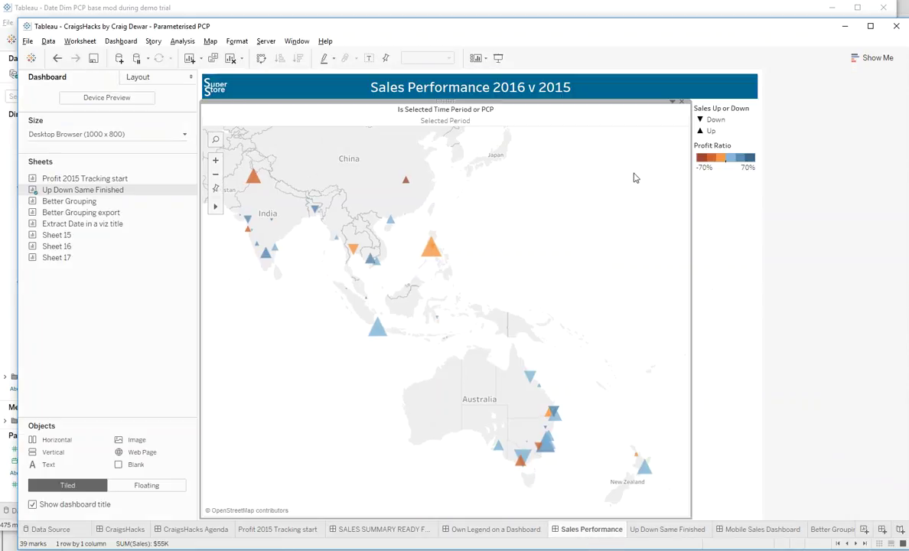
pyautogui.click(673, 104)
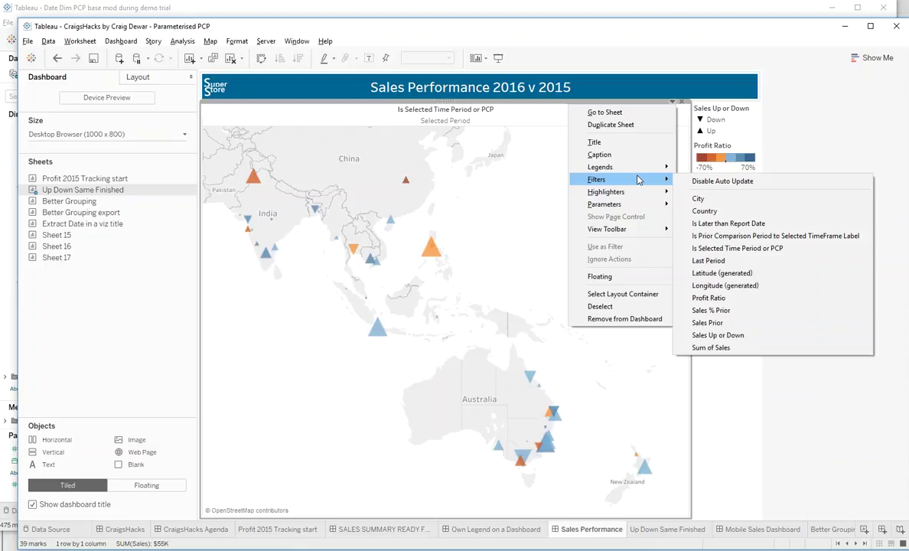
pyautogui.moveTo(633, 205)
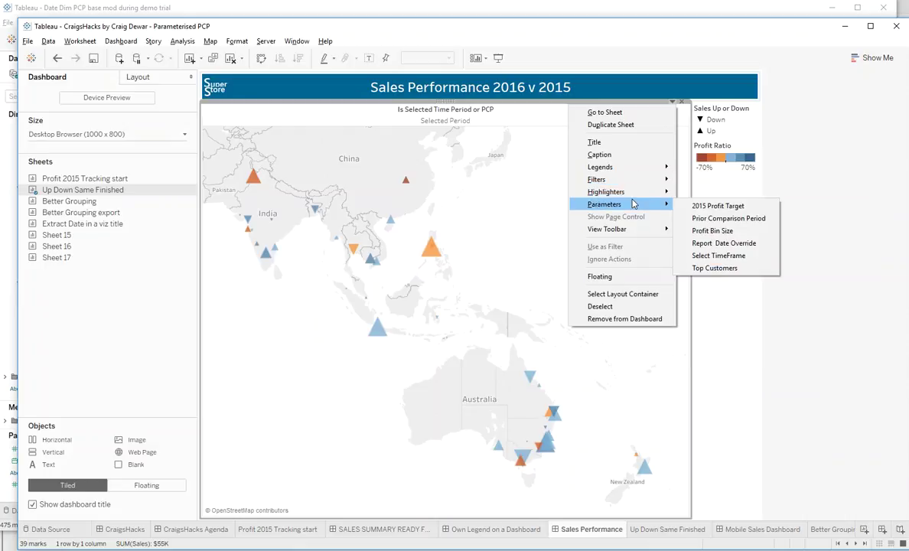
pyautogui.click(709, 218)
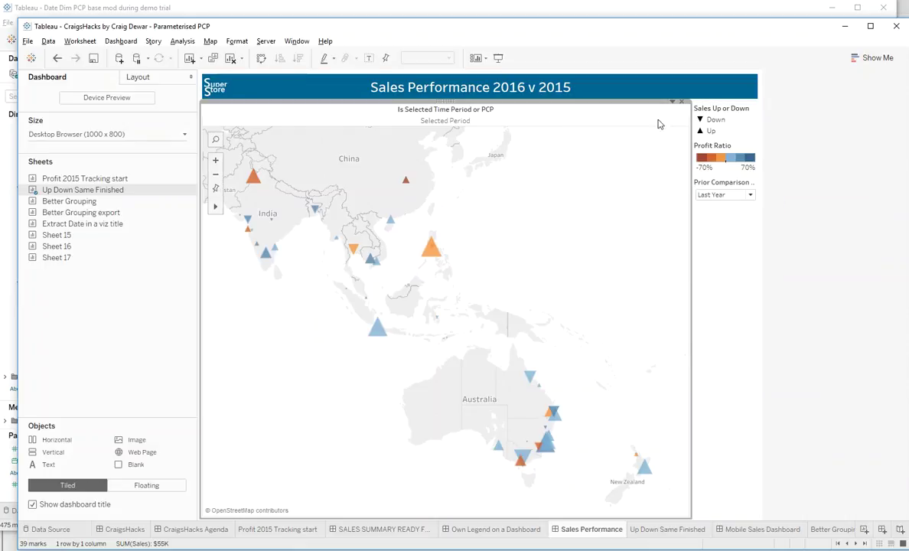
pyautogui.click(673, 103)
pyautogui.moveTo(651, 204)
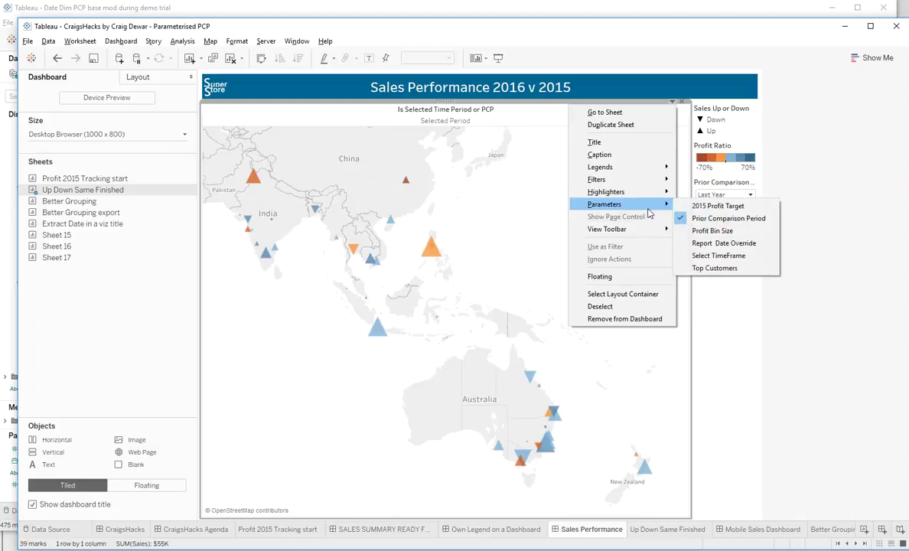
pyautogui.click(680, 259)
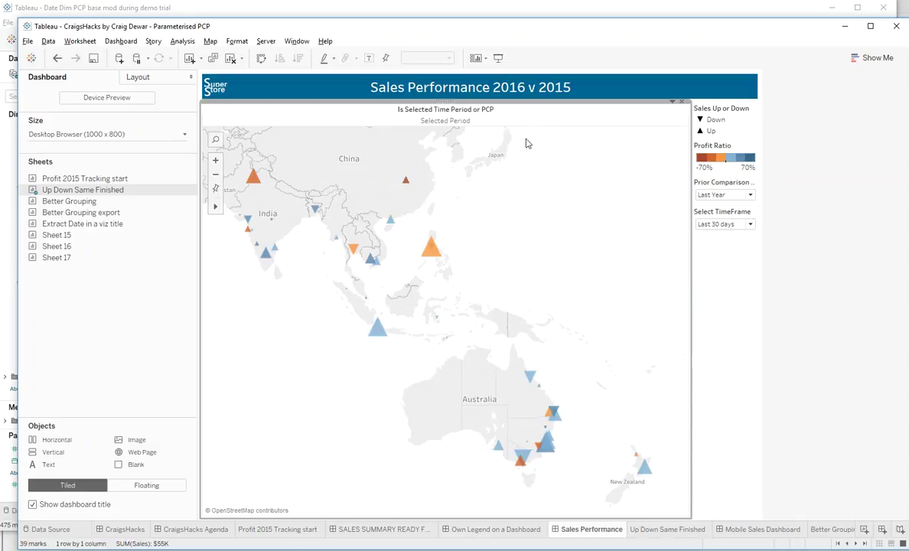
# Hide the map's Selected Period header
pyautogui.click(470, 124)
pyautogui.rightClick(469, 124)
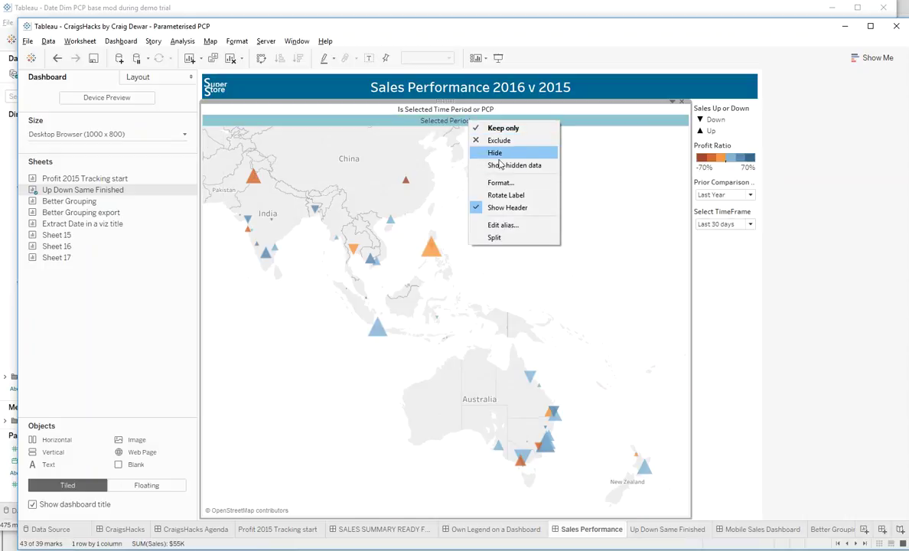
pyautogui.click(495, 193)
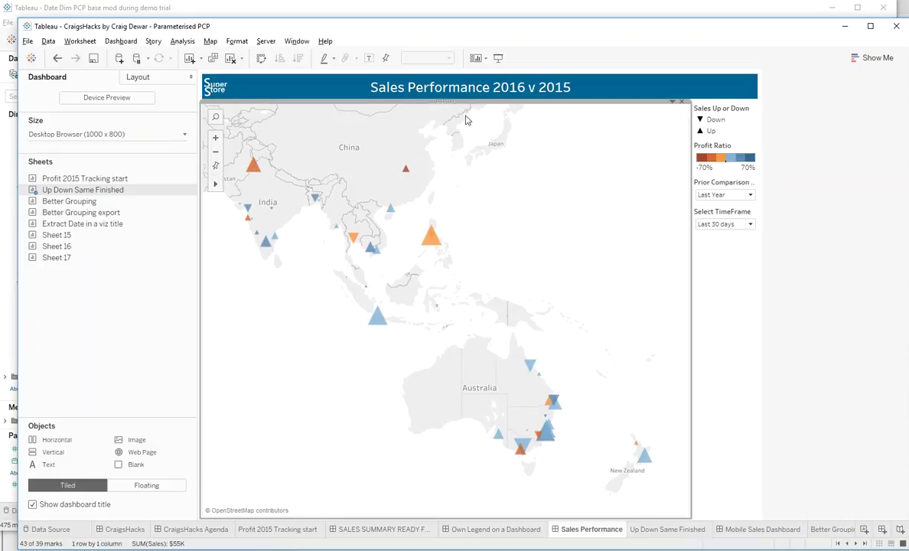
pyautogui.click(671, 101)
# Title the map with Select TimeFrame, ' v', and the prior comparison label, centred
pyautogui.click(613, 135)
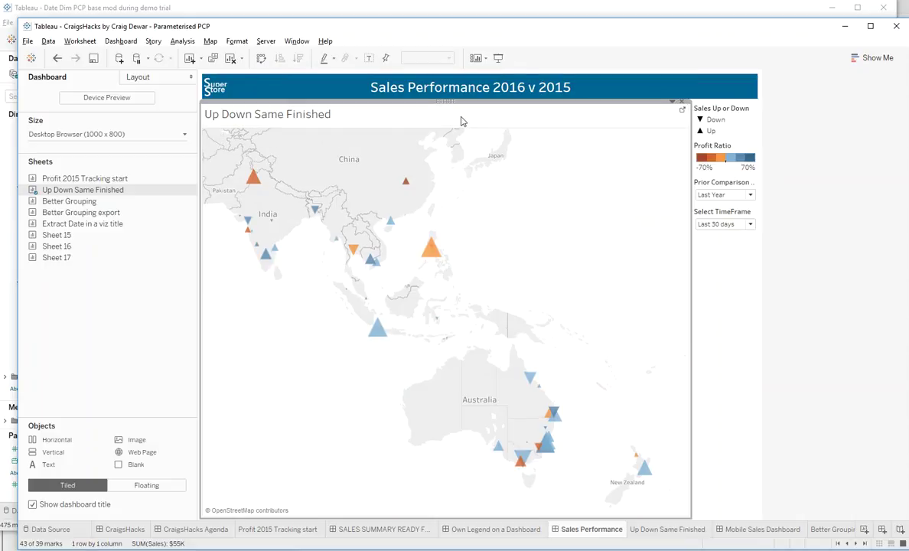
pyautogui.doubleClick(466, 120)
pyautogui.hotkey('ctrl', 'a')
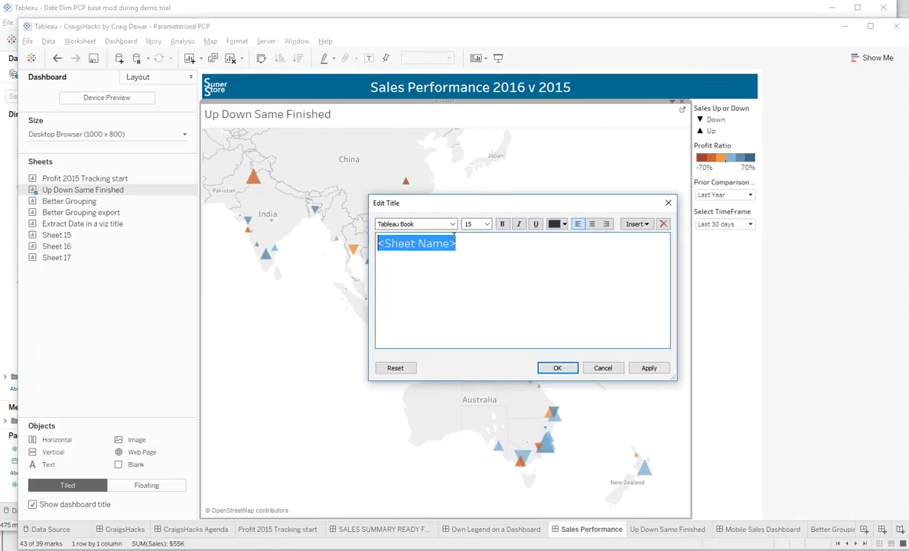
pyautogui.click(646, 224)
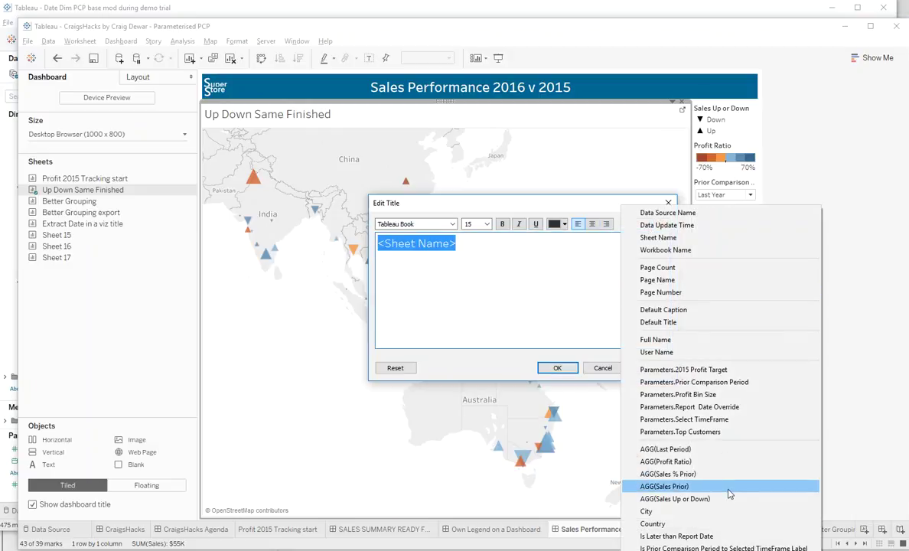
pyautogui.click(726, 419)
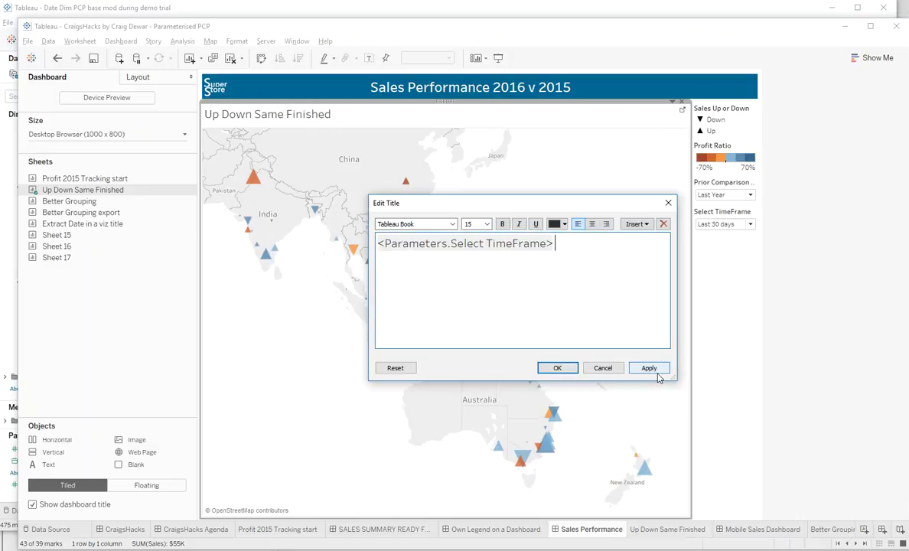
pyautogui.write('v')
pyautogui.click(647, 225)
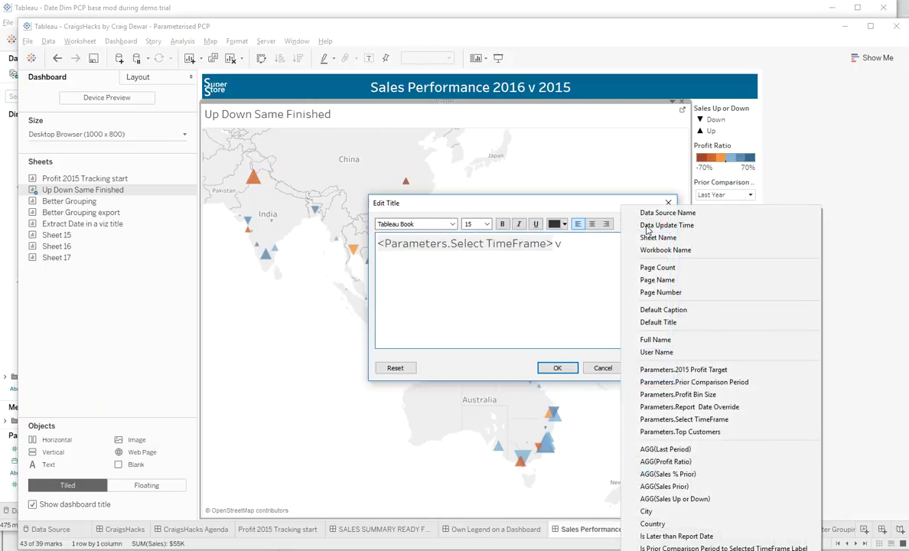
pyautogui.click(674, 542)
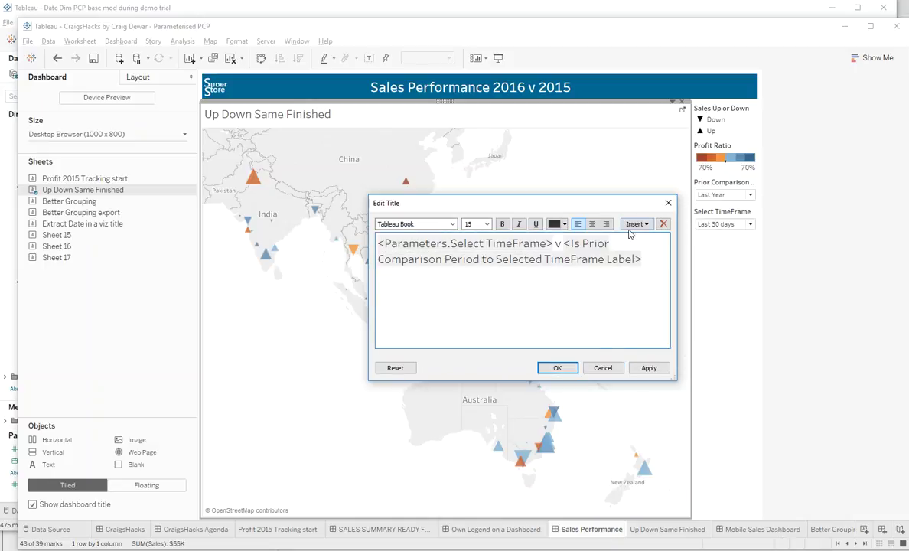
pyautogui.click(592, 223)
pyautogui.click(557, 368)
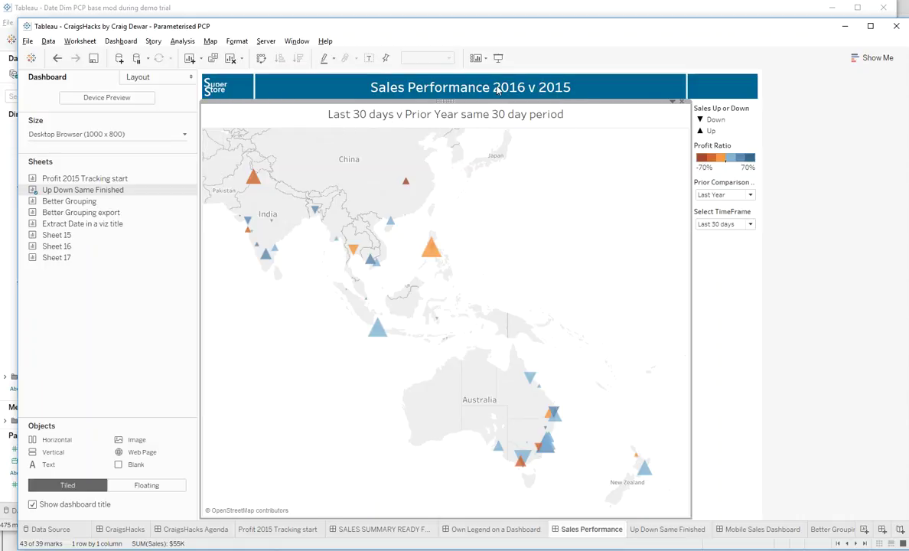
# Delete '2016 v 2015' from the dashboard title, leaving 'Sales Performance'
pyautogui.click(526, 92)
pyautogui.doubleClick(526, 92)
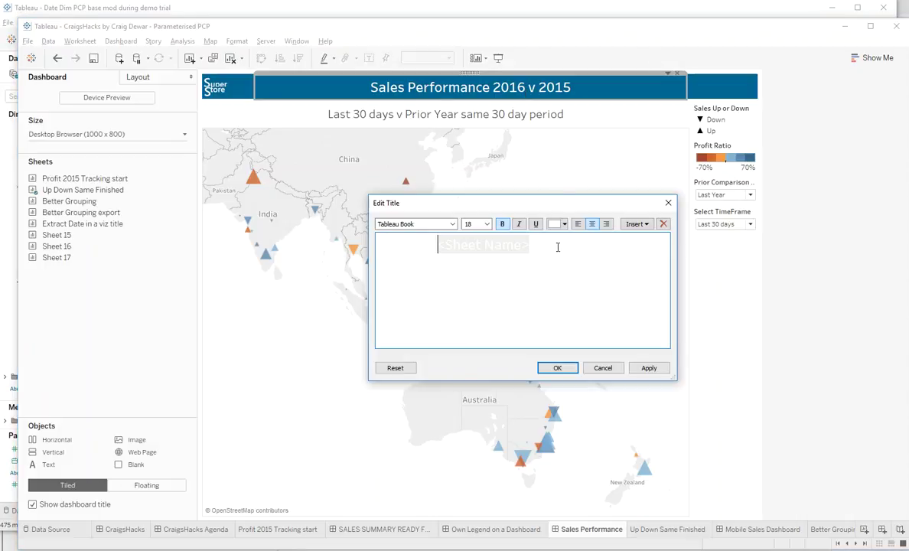
pyautogui.moveTo(532, 245); pyautogui.dragTo(639, 238)
pyautogui.press('BackSpace')
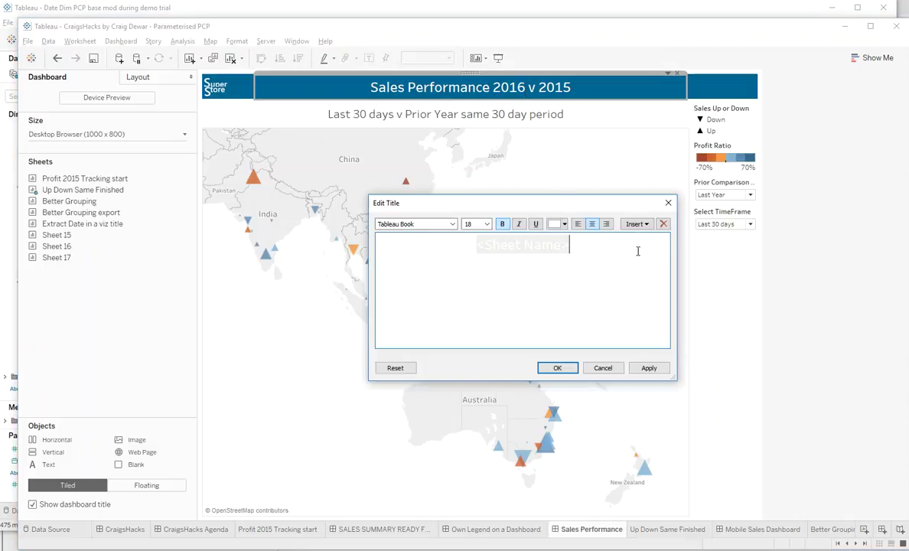
pyautogui.click(546, 368)
pyautogui.click(810, 229)
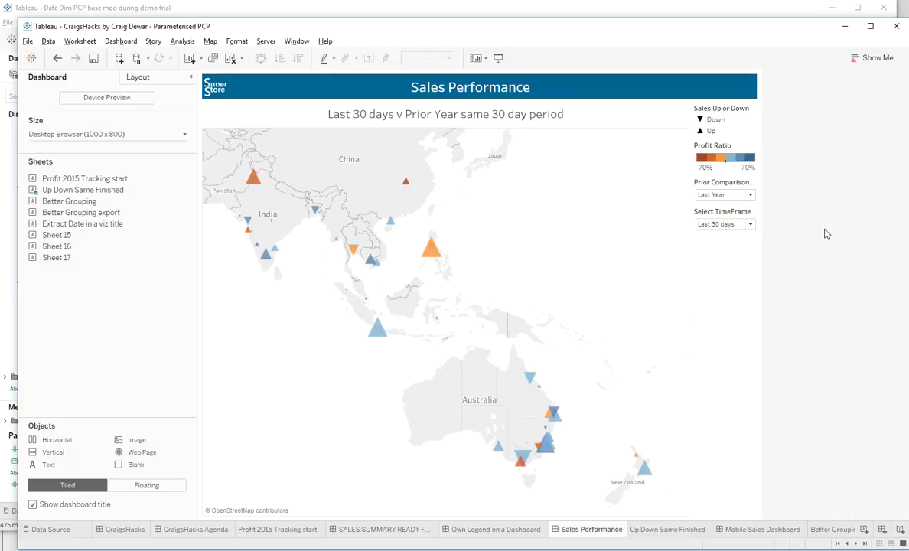
# Keep the comparison at Last Year and the time frame at Last 30 days
pyautogui.click(713, 196)
pyautogui.click(716, 218)
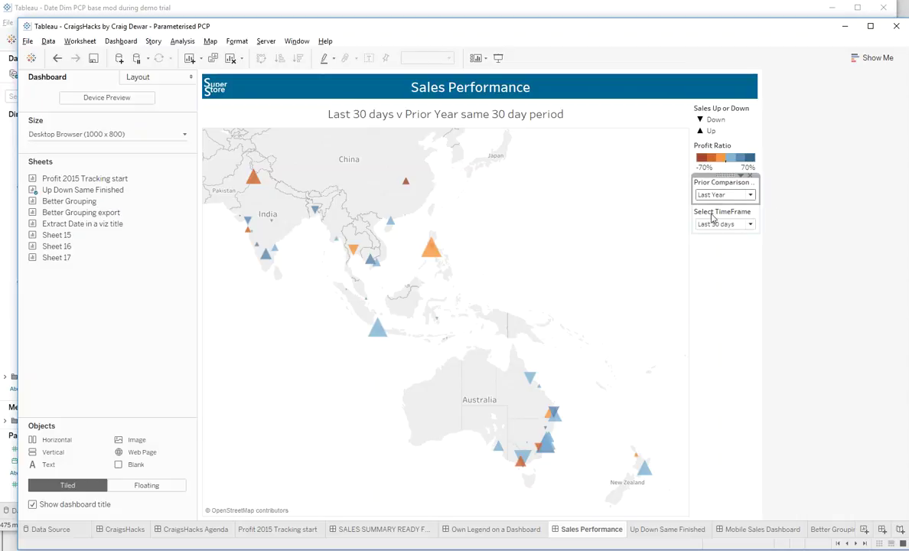
pyautogui.click(711, 225)
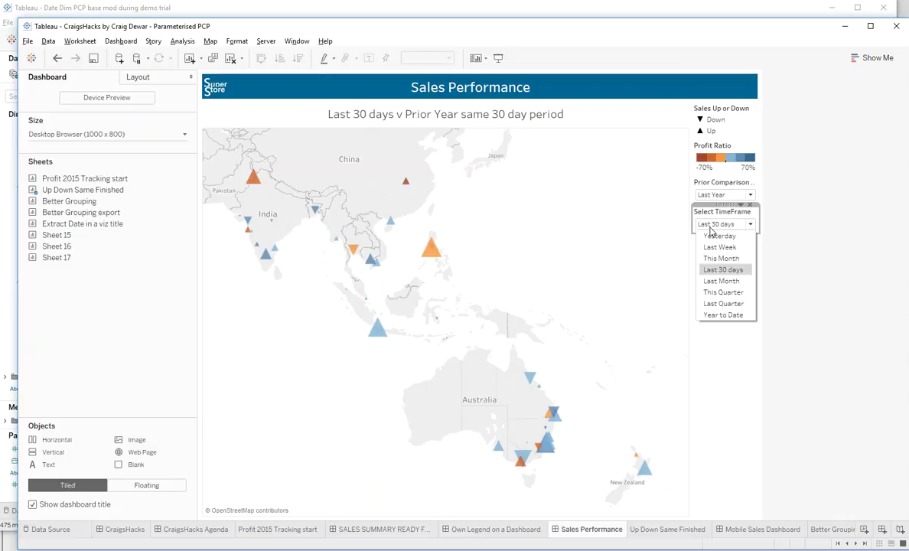
pyautogui.click(711, 228)
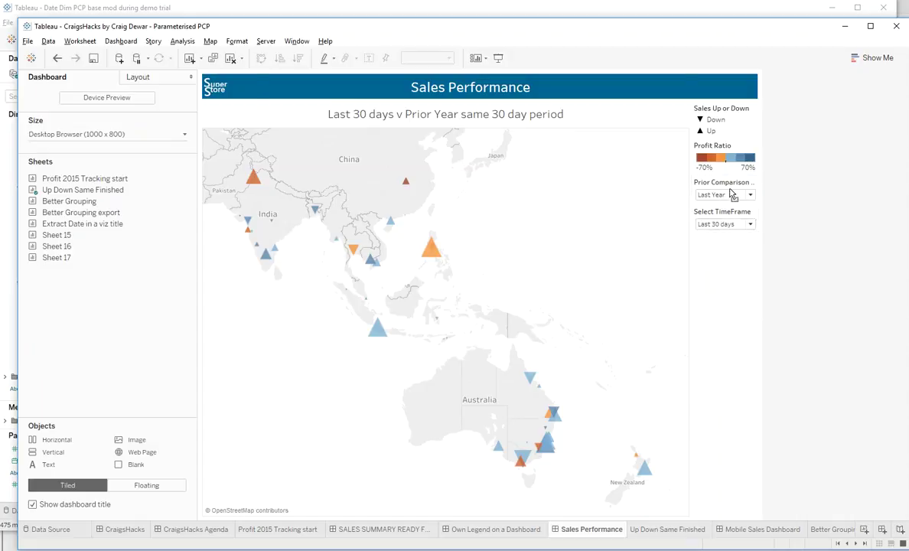
# Move Prior Comparison below Select TimeFrame and set it to Recent
pyautogui.click(730, 192)
pyautogui.moveTo(731, 192); pyautogui.dragTo(727, 220)
pyautogui.click(727, 223)
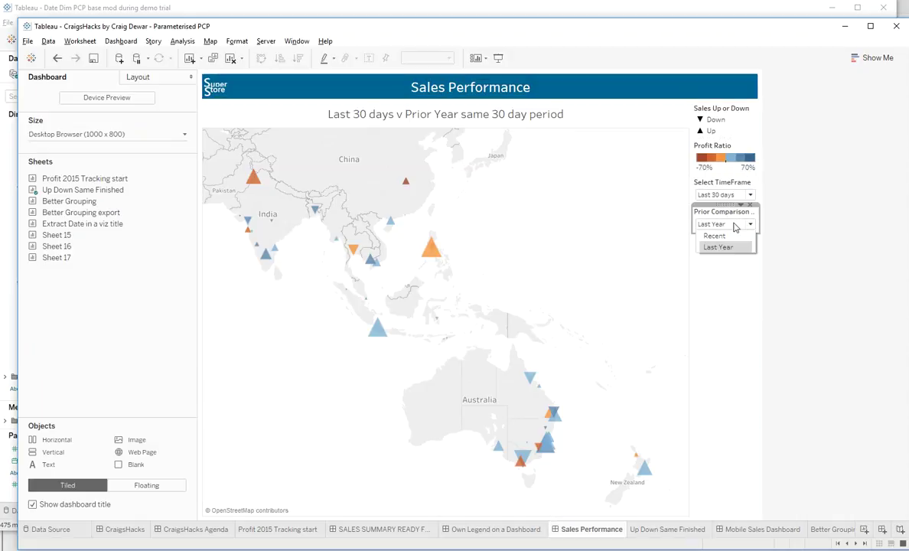
pyautogui.click(727, 237)
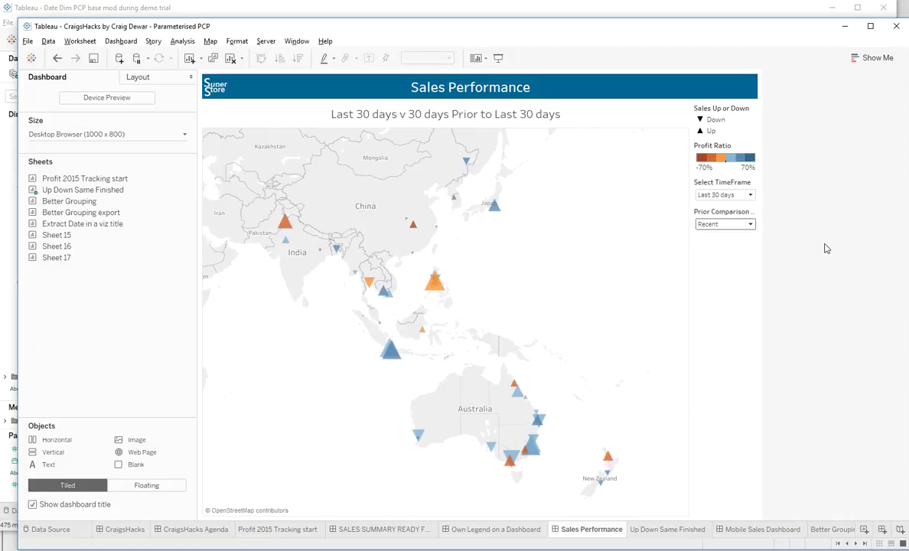